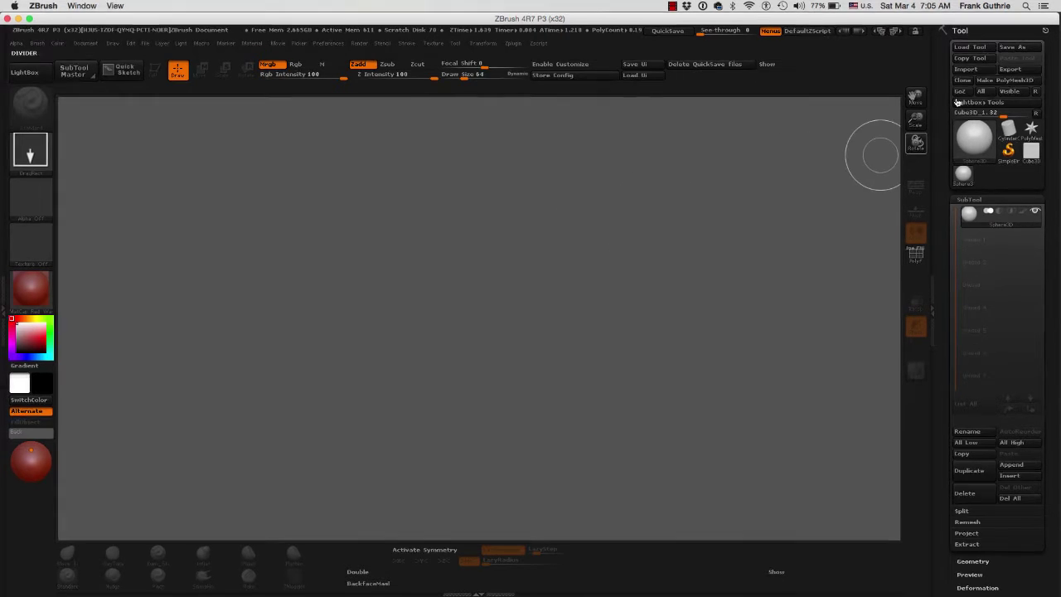
- Load the tool file Piglet_003_Chris_P_Bacon.ZTL from the Pig Piglet folder
click(969, 47)
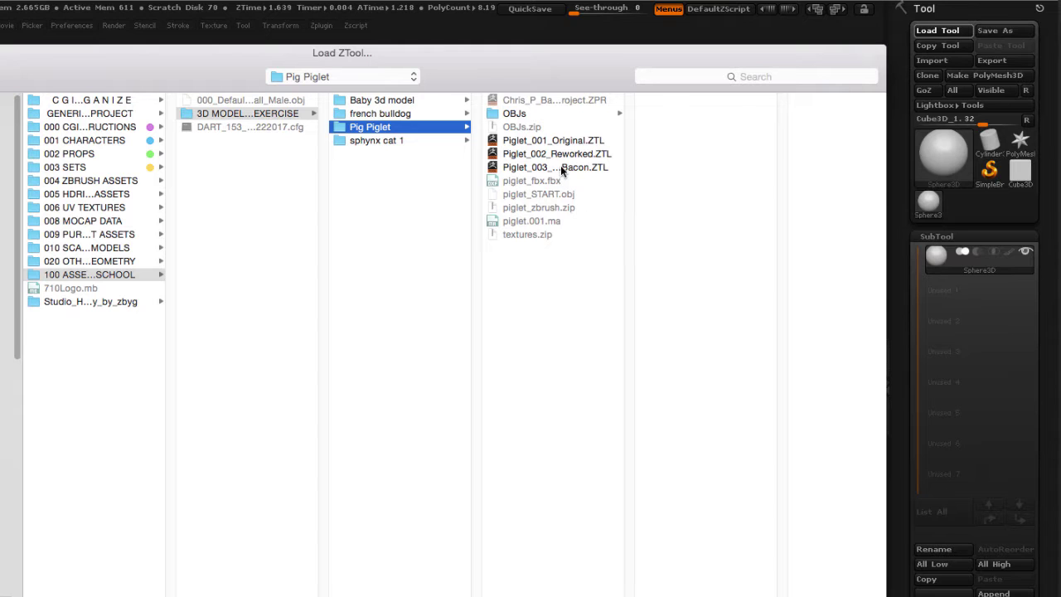
click(561, 166)
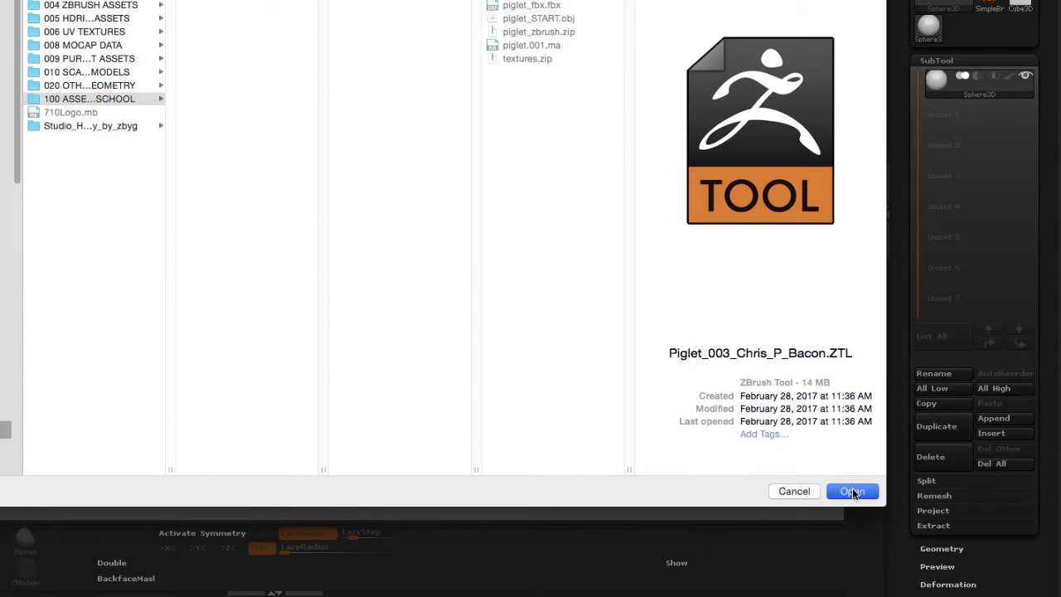
click(850, 558)
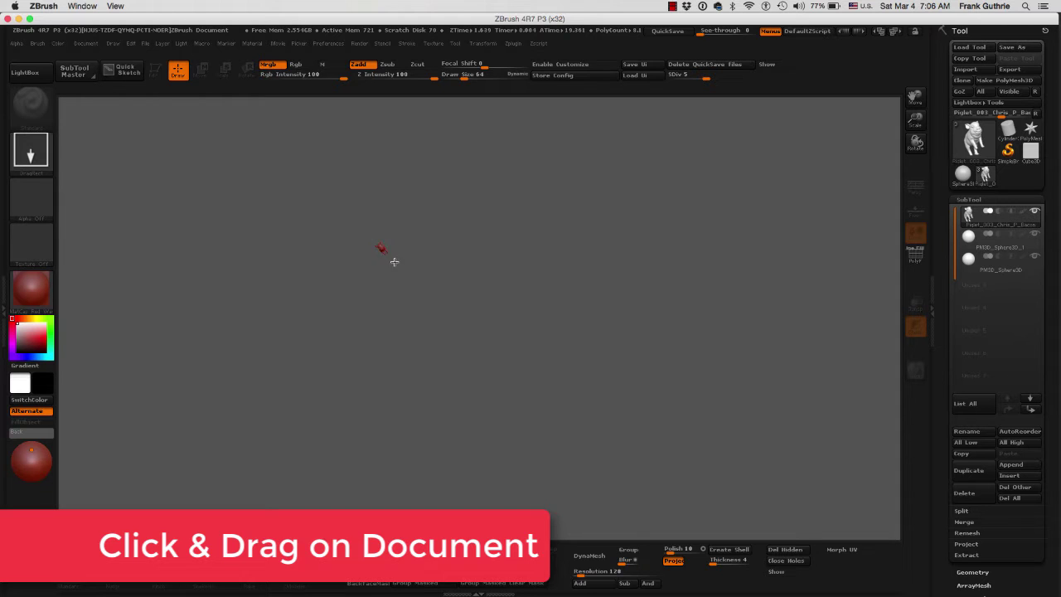
- Draw many overlapping piglet copies across the canvas at various sizes and orientations
mouse_move(394, 261)
mouse_down()
mouse_move(500, 374)
mouse_move(401, 486)
mouse_move(390, 472)
mouse_move(370, 509)
mouse_move(452, 453)
mouse_move(386, 483)
mouse_move(388, 503)
mouse_move(378, 504)
mouse_move(395, 500)
mouse_move(382, 510)
mouse_move(390, 509)
mouse_move(325, 576)
mouse_up()
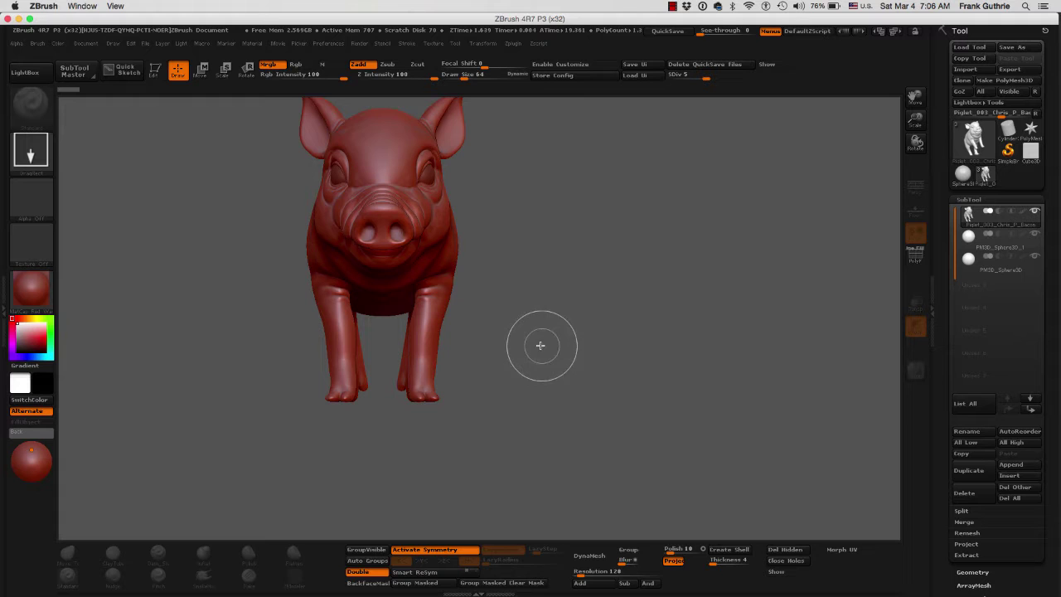
drag(535, 318, 518, 511)
drag(480, 282, 463, 531)
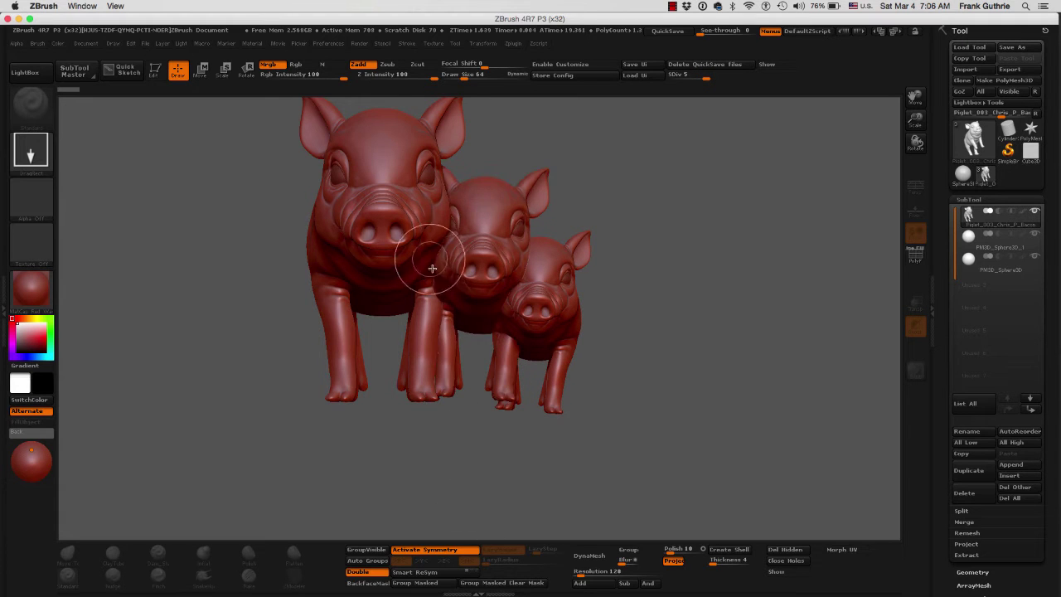
drag(429, 271, 406, 502)
drag(353, 287, 323, 514)
drag(585, 279, 568, 107)
drag(530, 423, 438, 168)
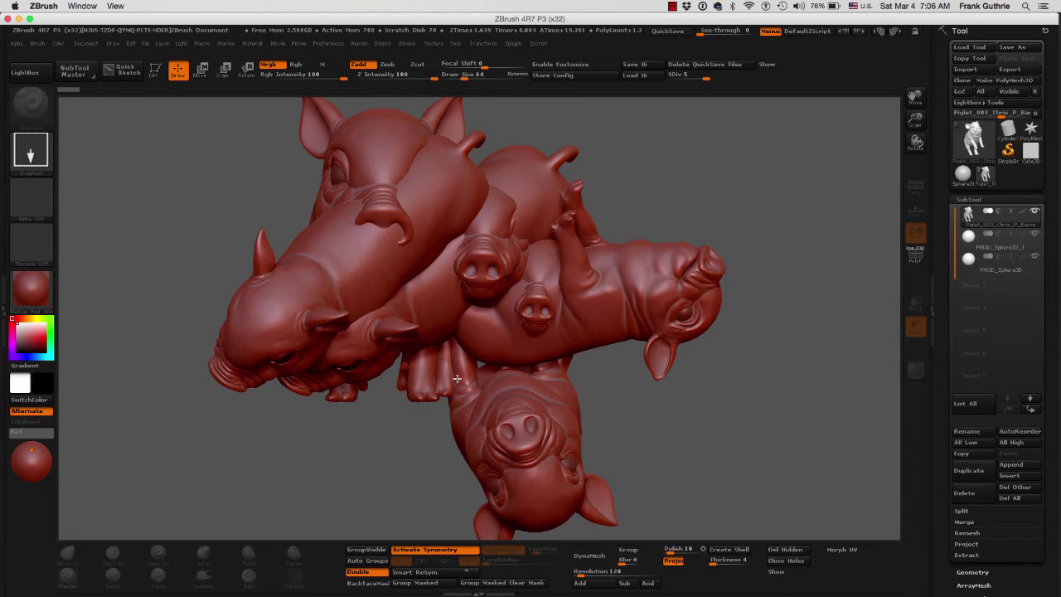
drag(381, 435, 538, 257)
drag(382, 331, 646, 222)
mouse_move(348, 330)
mouse_down()
mouse_move(526, 228)
mouse_move(628, 325)
mouse_up()
drag(470, 255, 596, 395)
drag(652, 204, 436, 357)
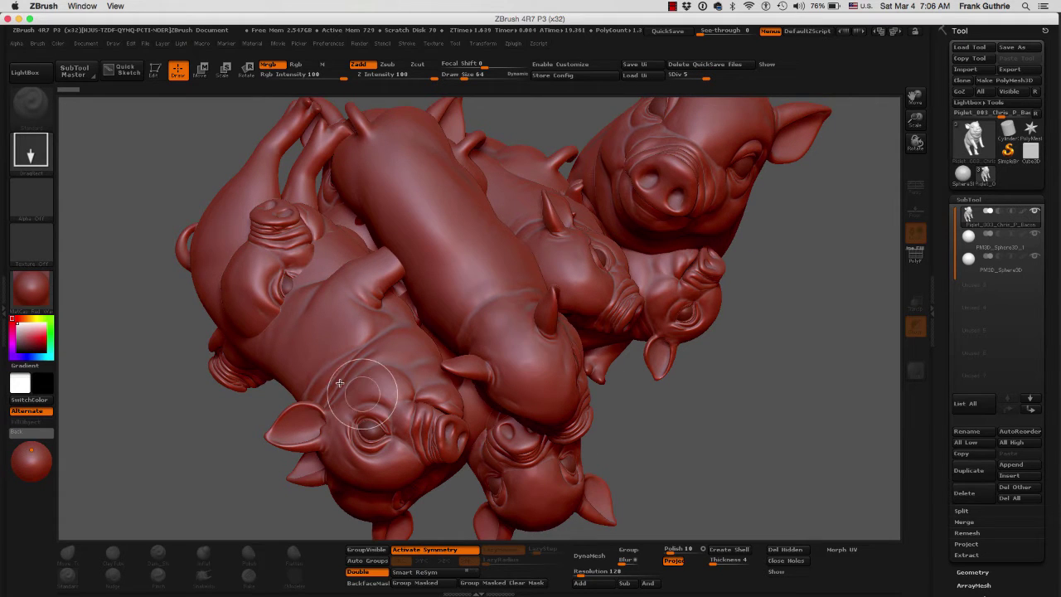
mouse_move(281, 388)
mouse_down()
mouse_move(400, 335)
mouse_move(466, 267)
mouse_move(469, 363)
mouse_up()
drag(348, 272, 365, 394)
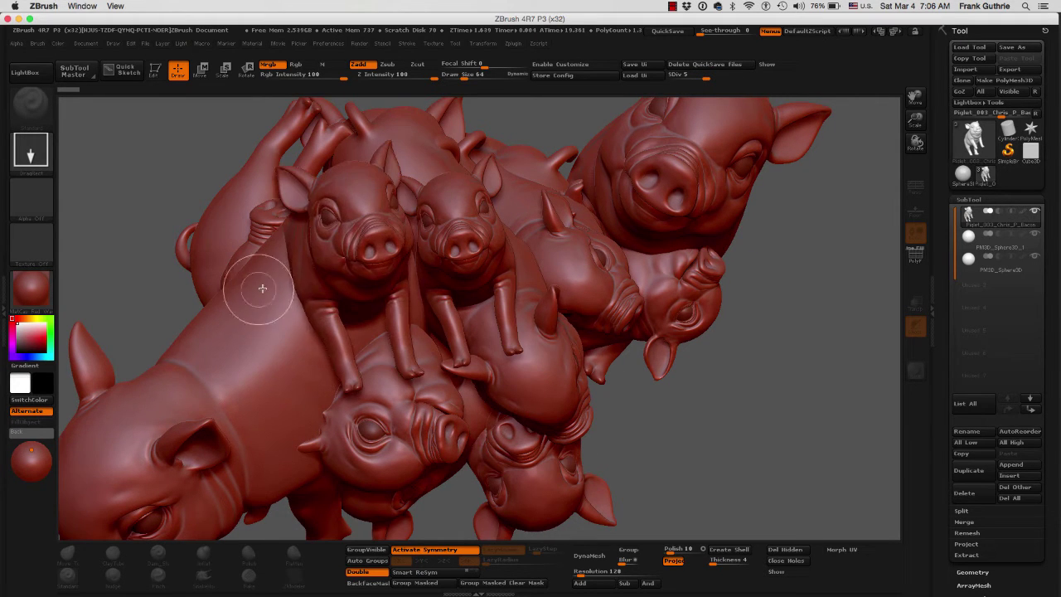
drag(240, 272, 286, 373)
drag(653, 247, 551, 280)
mouse_move(650, 285)
mouse_down()
mouse_move(531, 300)
mouse_move(788, 431)
mouse_up()
drag(534, 255, 707, 476)
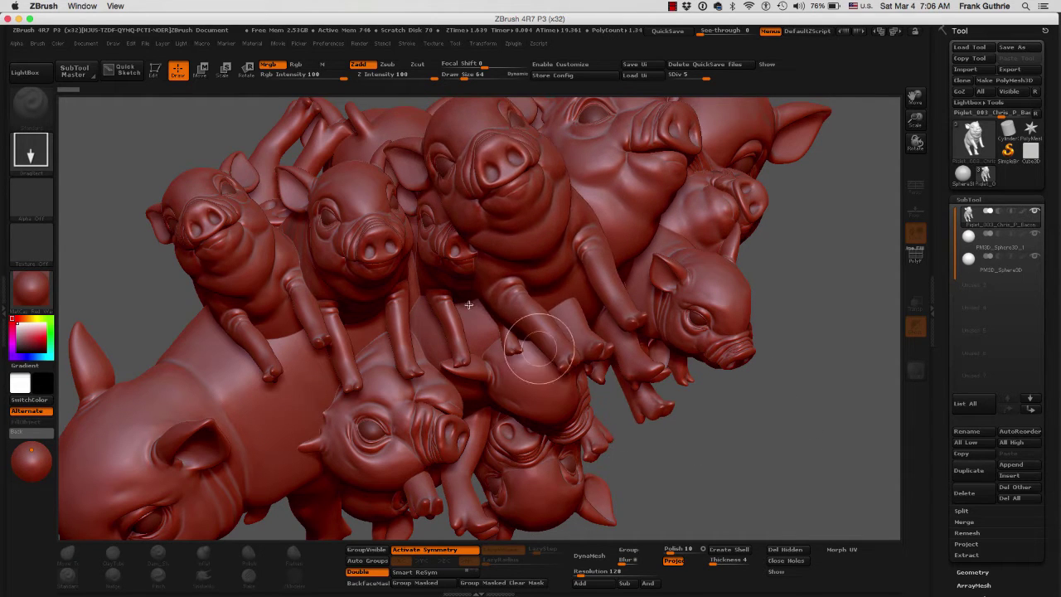
mouse_move(447, 322)
mouse_down()
mouse_move(495, 410)
mouse_move(458, 375)
mouse_move(518, 339)
mouse_up()
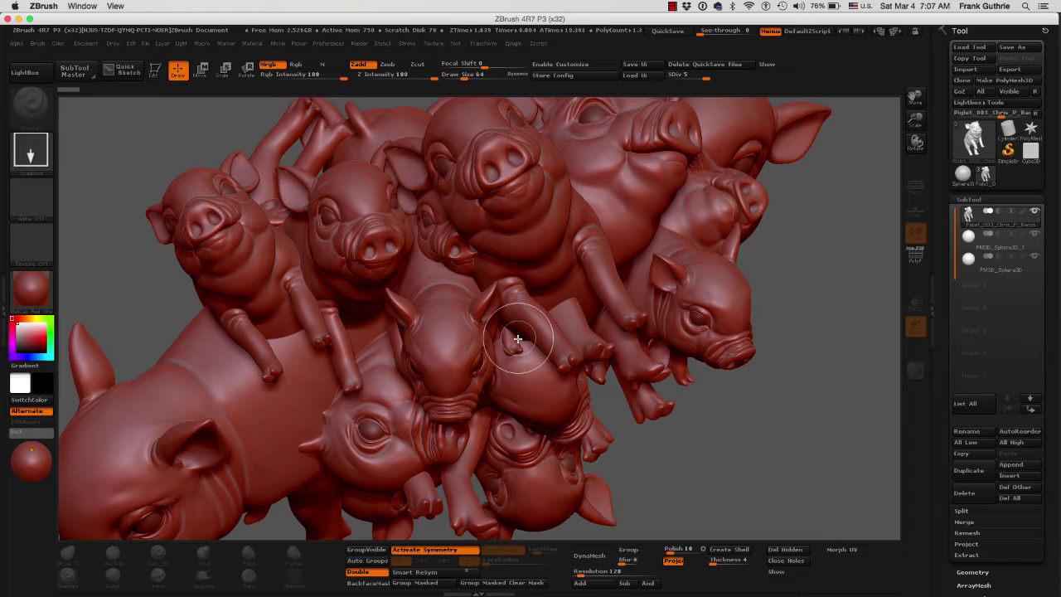
- Clear all the dropped piglet copies from the canvas
key(super+n)
key(ctrl+n)
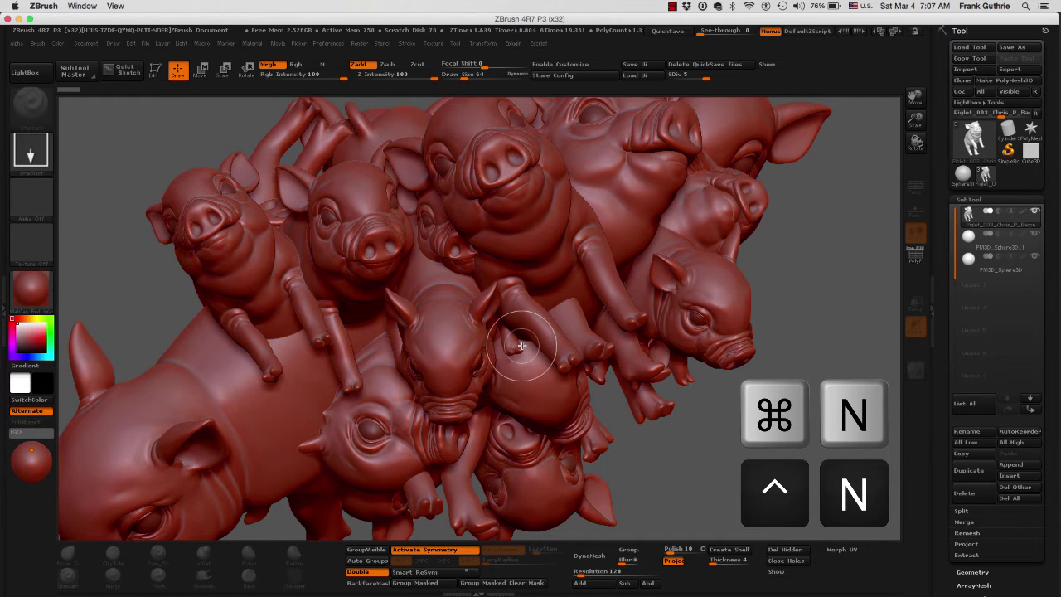
key(ctrl+n)
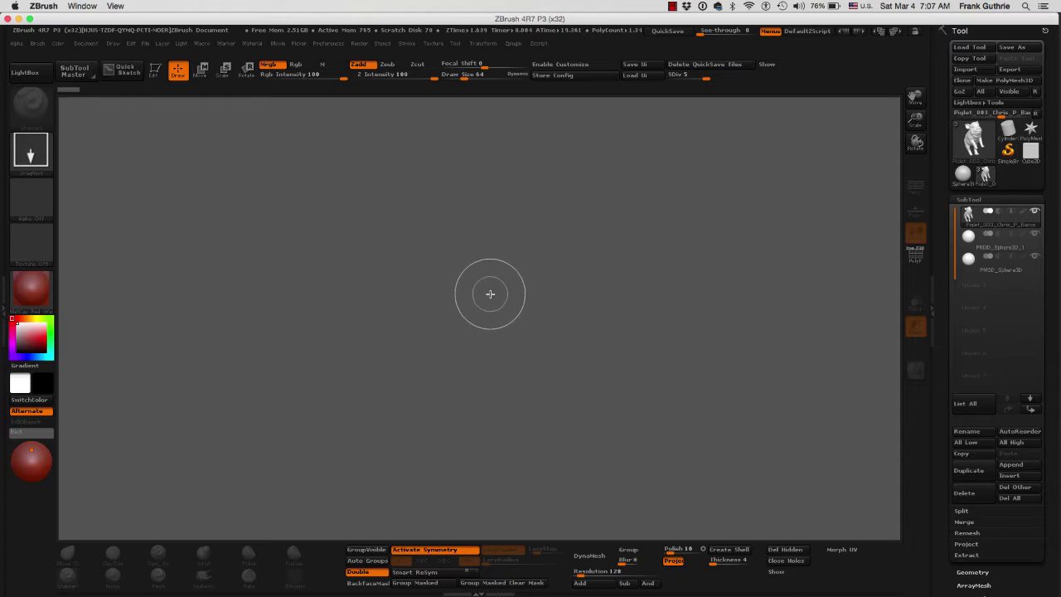
- Draw a single upright piglet facing forward on the canvas and enable Edit mode for it
mouse_move(473, 267)
mouse_down()
mouse_move(379, 426)
mouse_move(440, 537)
mouse_up()
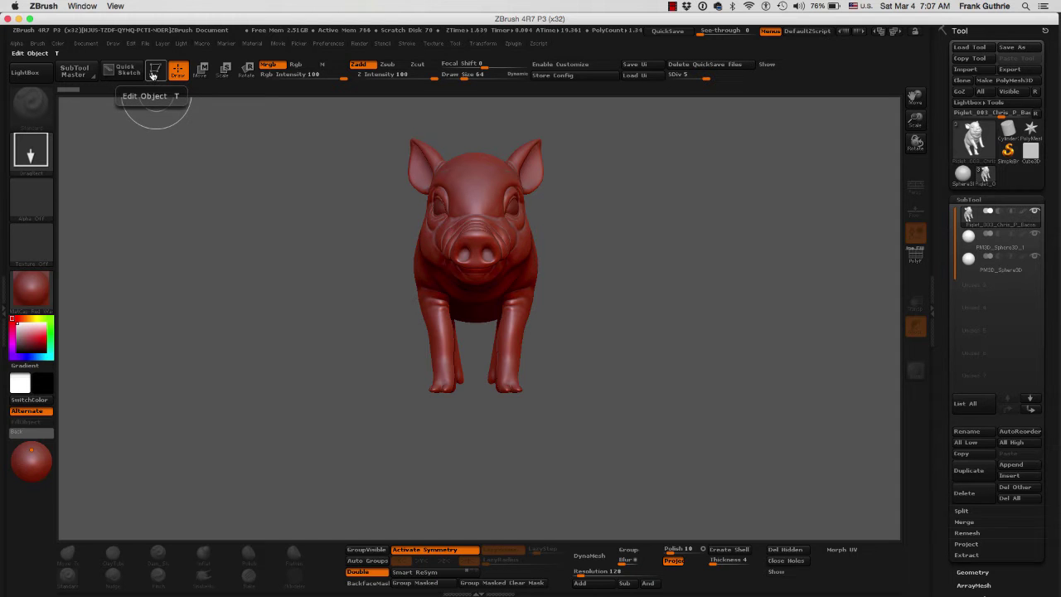
key(t)
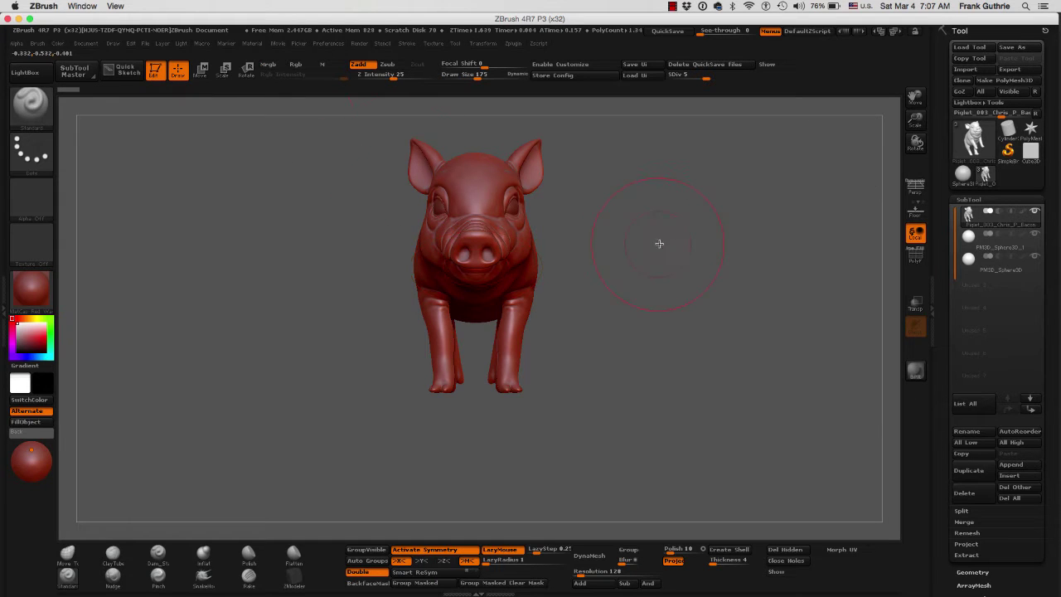
- Examine the piglet from the side, three-quarter and opposite views, framing it and changing its distance
mouse_move(658, 241)
mouse_down()
mouse_move(580, 243)
mouse_move(672, 246)
mouse_move(610, 248)
mouse_up()
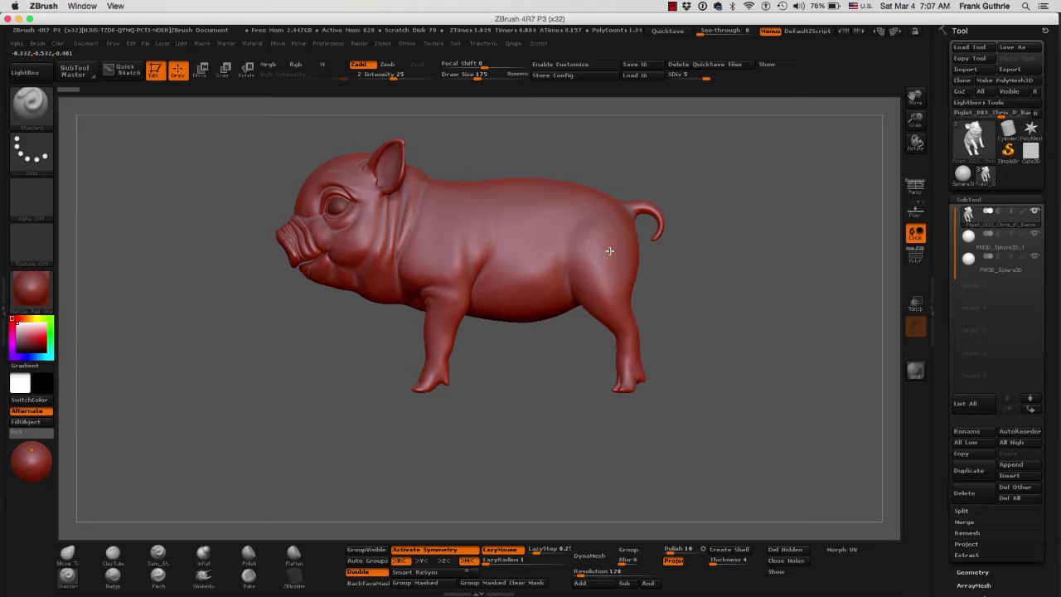
key(f)
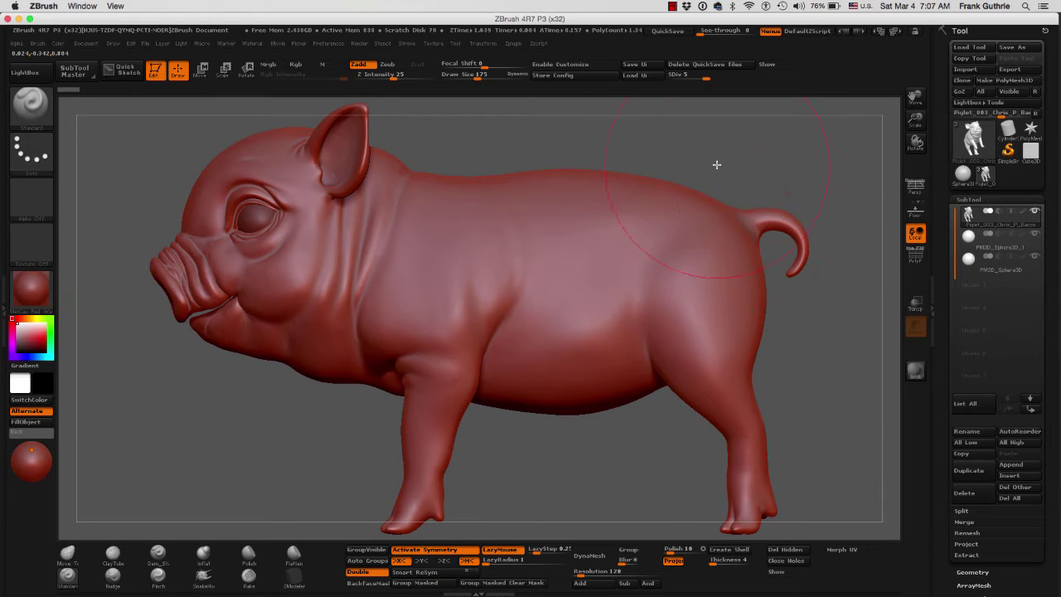
mouse_move(716, 163)
mouse_down()
mouse_move(781, 170)
mouse_move(817, 191)
mouse_move(680, 190)
mouse_move(710, 193)
mouse_move(710, 183)
mouse_up()
drag(741, 166, 633, 204)
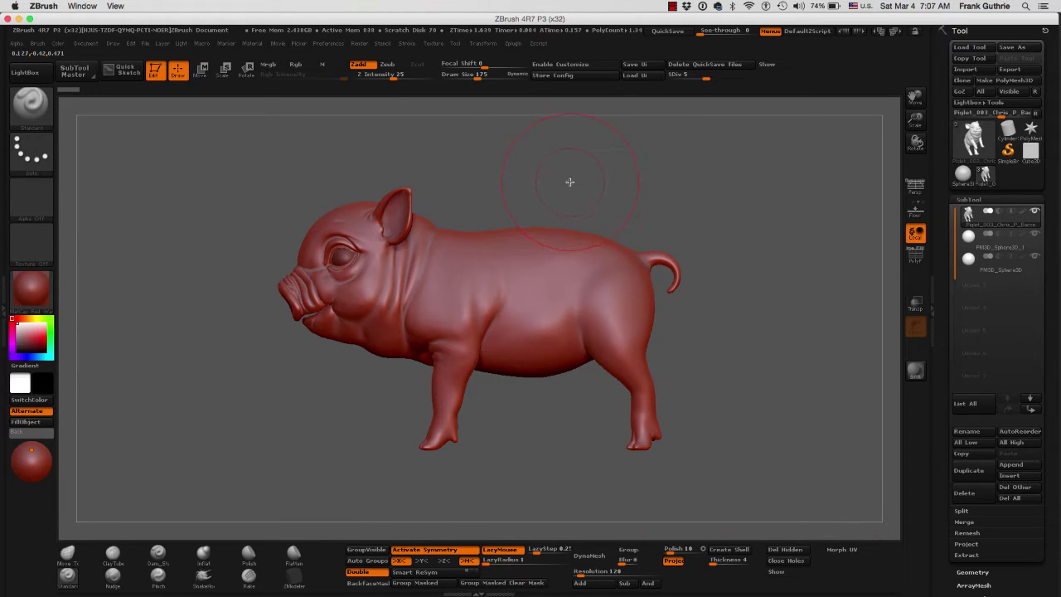
mouse_move(570, 181)
mouse_down()
mouse_move(683, 187)
mouse_move(585, 189)
mouse_move(638, 208)
mouse_up()
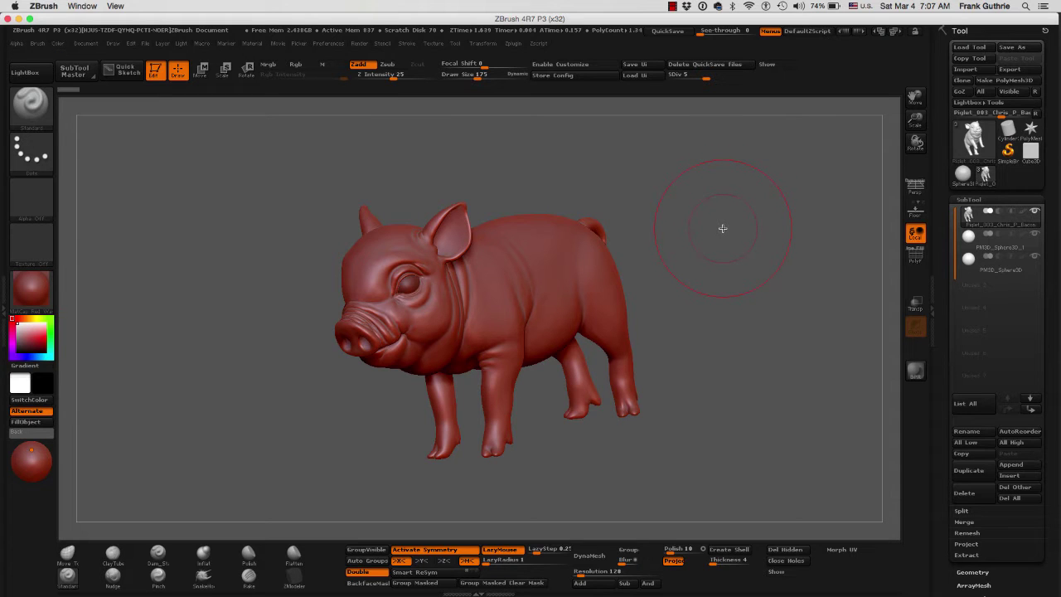
mouse_move(686, 227)
mouse_down()
mouse_move(763, 213)
mouse_move(658, 210)
mouse_move(680, 215)
mouse_up()
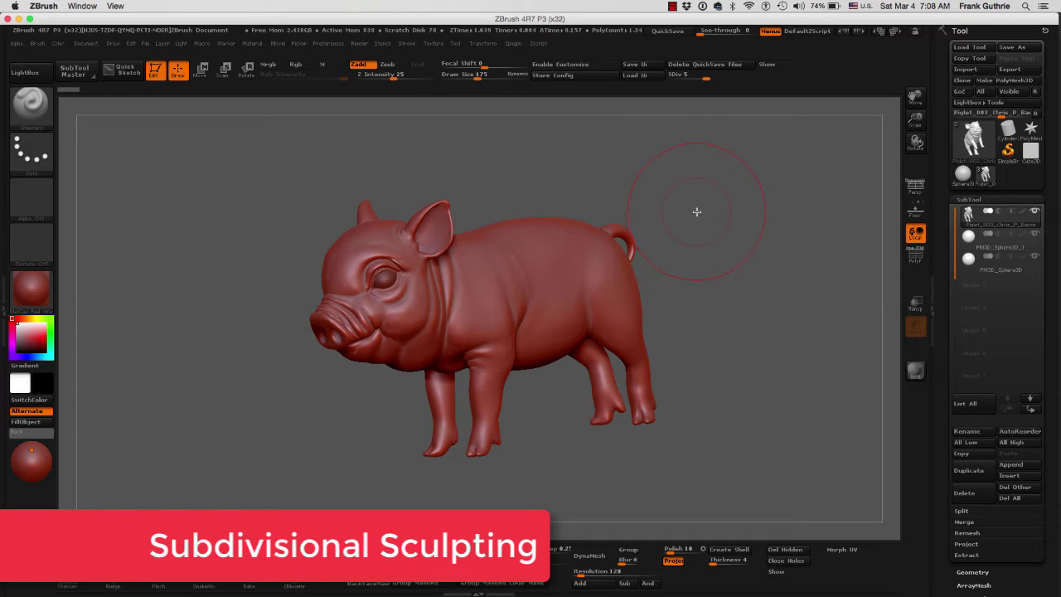
mouse_move(697, 203)
mouse_down()
mouse_move(727, 197)
mouse_move(704, 213)
mouse_move(732, 208)
mouse_up()
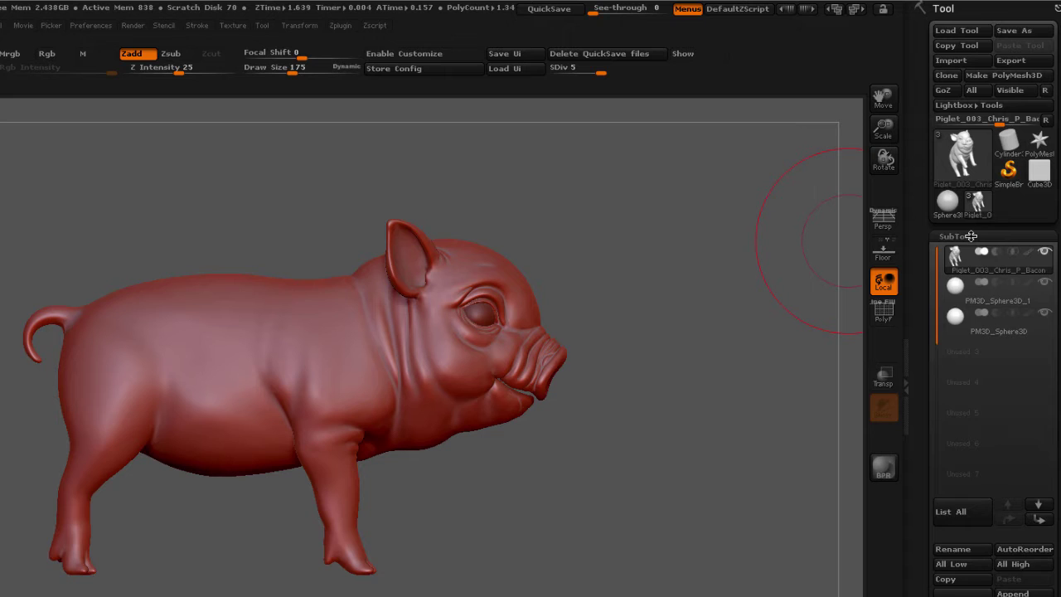
- Open the piglet's geometry settings and lower its subdivision level to SDiv 1
click(971, 236)
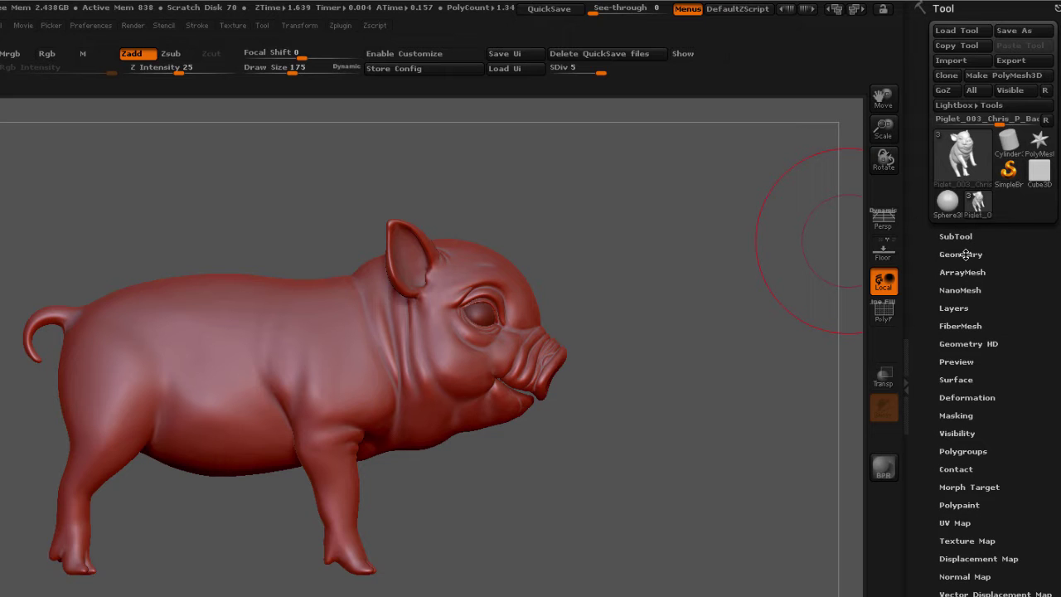
click(964, 255)
drag(748, 286, 528, 291)
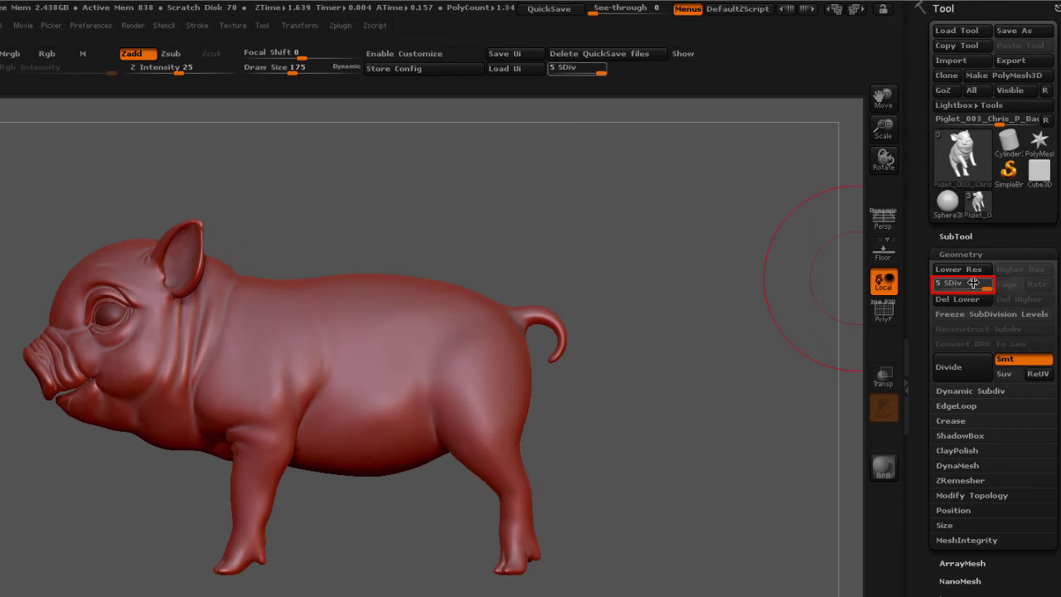
drag(985, 287, 919, 279)
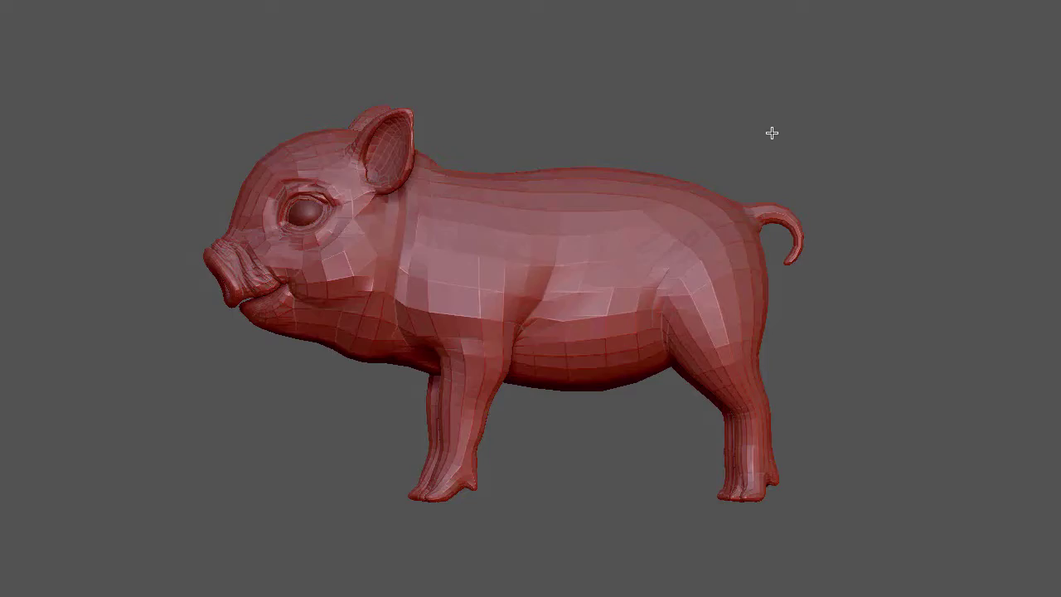
mouse_move(770, 132)
mouse_down()
mouse_move(928, 150)
mouse_move(778, 152)
mouse_up()
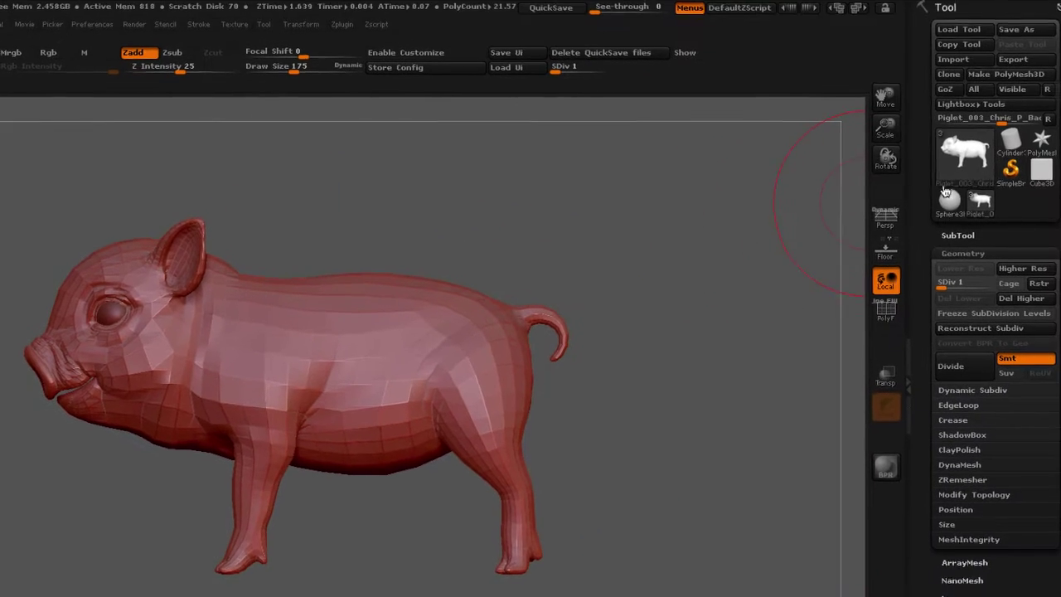
- Switch to the Cube3D primitive and convert it to a PolyMesh3D, facing it straight on
click(1039, 176)
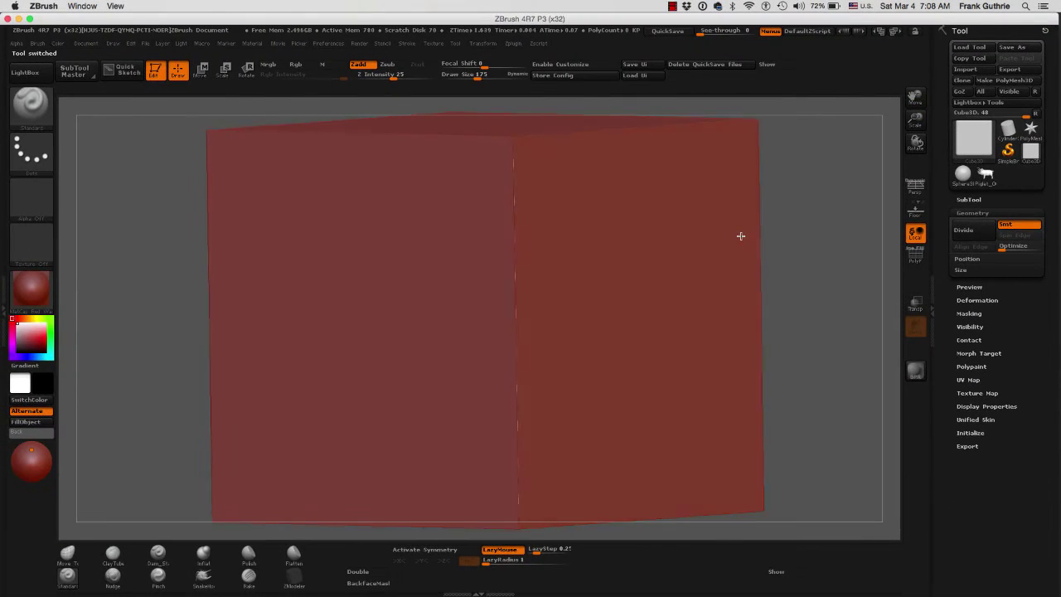
drag(740, 235, 797, 233)
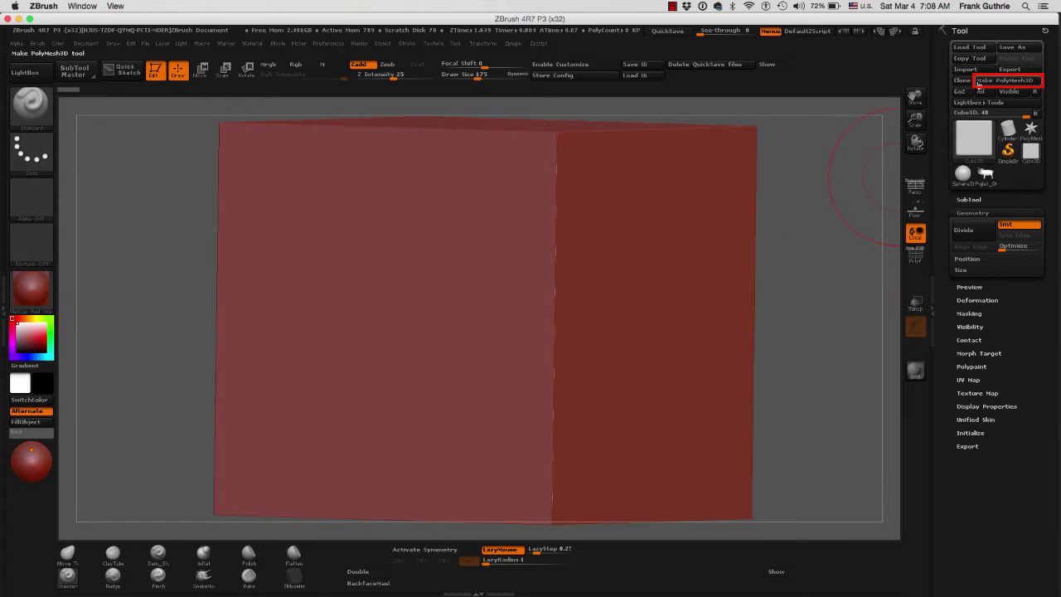
click(1017, 82)
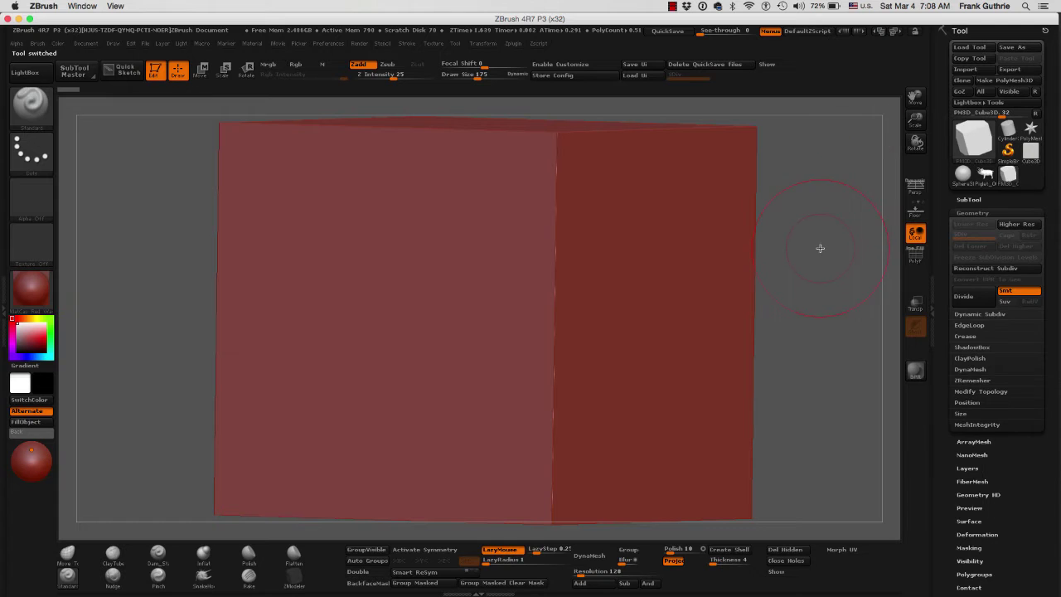
mouse_move(817, 246)
mouse_down()
mouse_move(754, 240)
mouse_move(790, 246)
mouse_up()
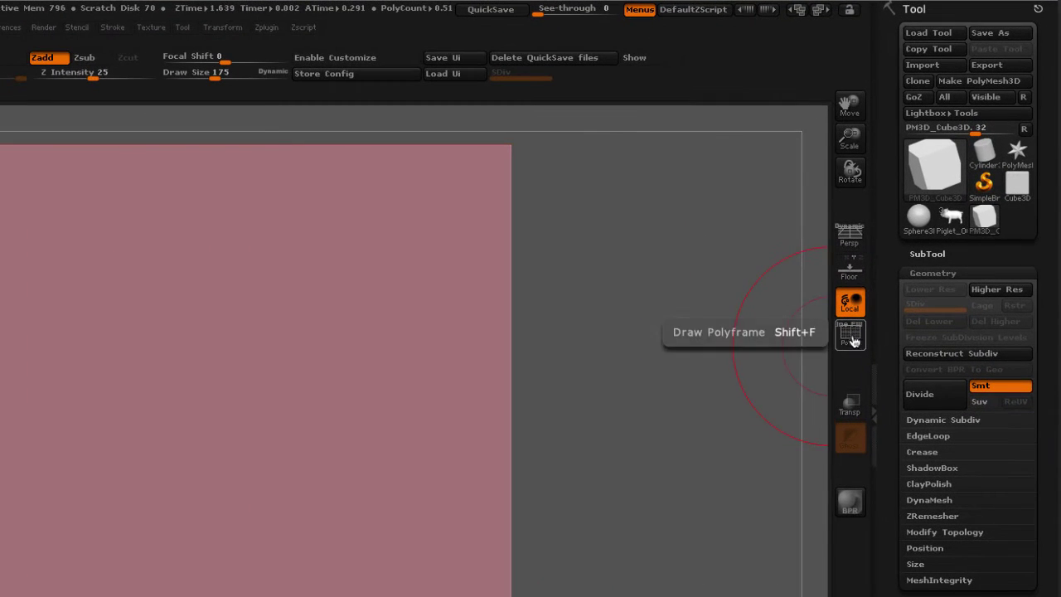
- Turn on the polyframe for the cube and subdivide it to level 2, comparing the subdivision levels
click(850, 336)
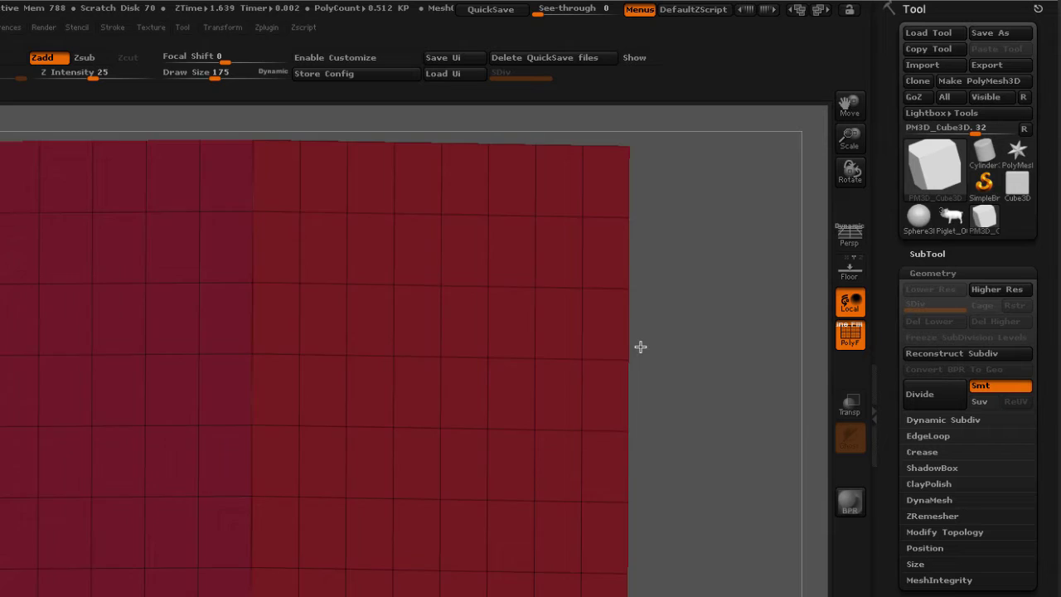
drag(641, 347, 796, 355)
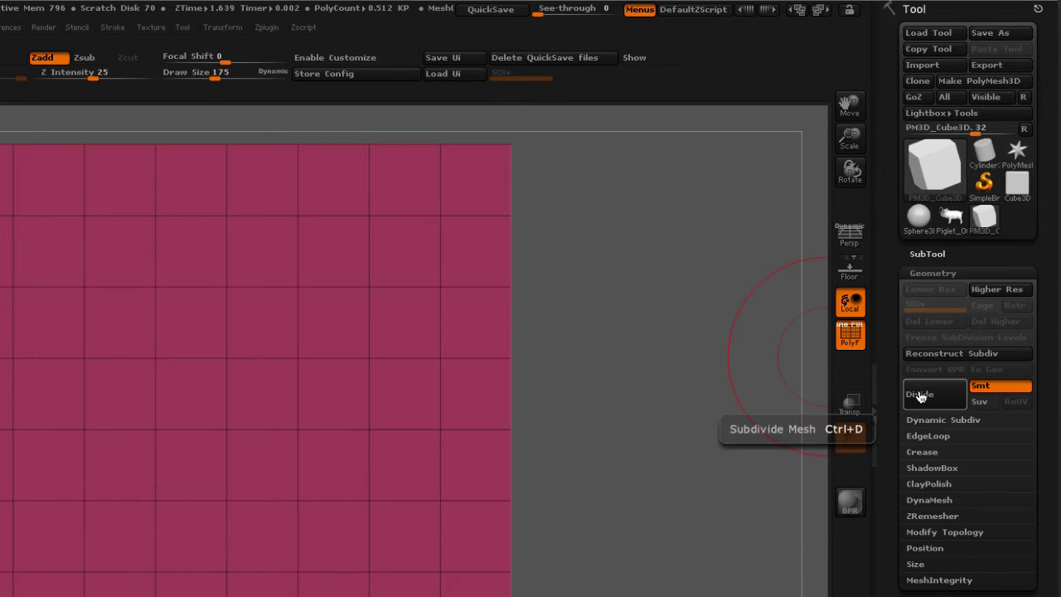
key(ctrl+d)
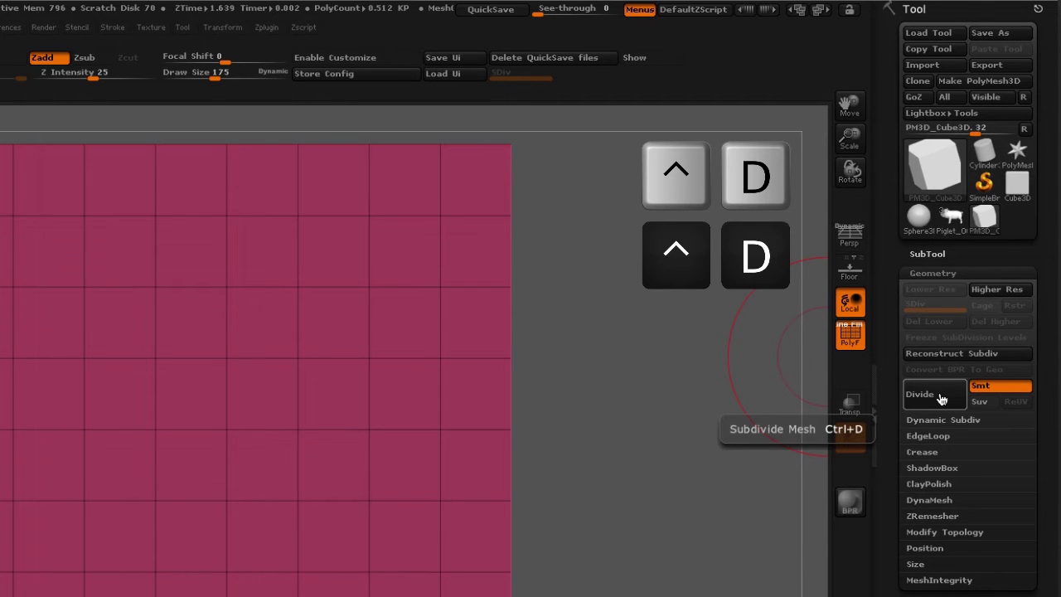
click(941, 395)
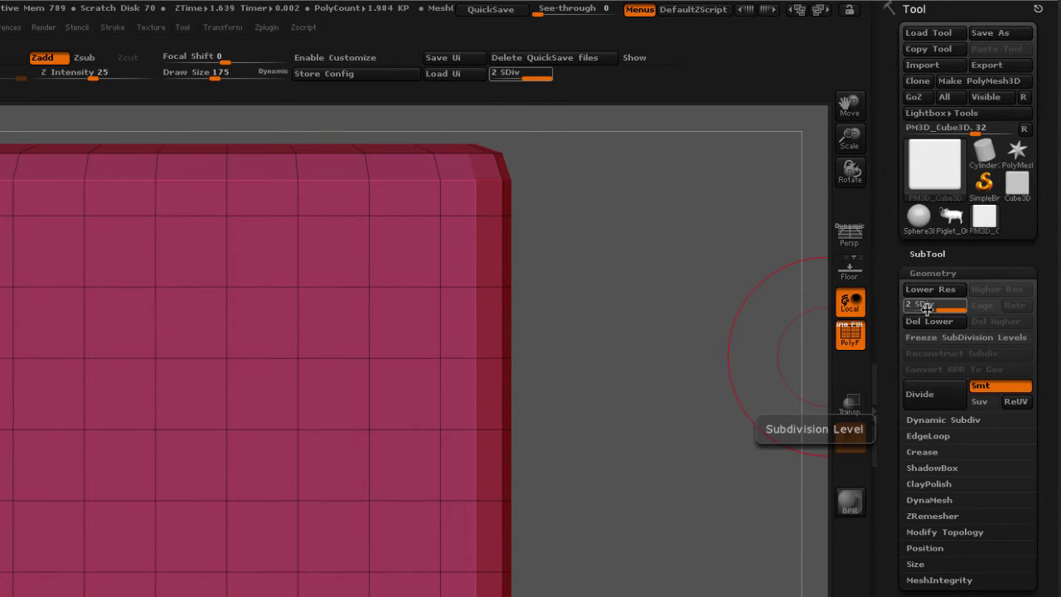
drag(926, 306, 951, 321)
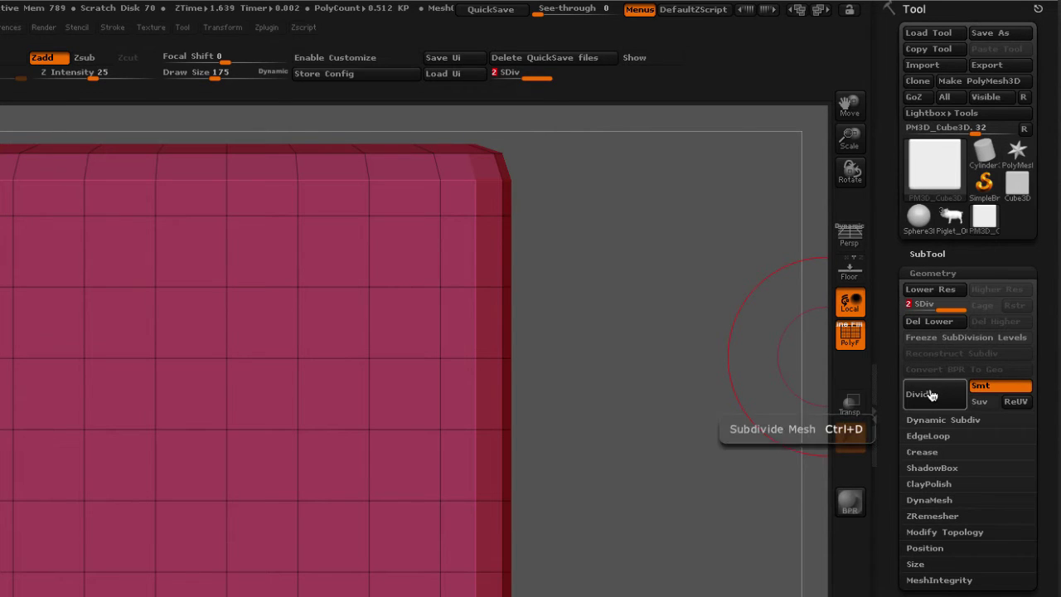
- Subdivide the cube to level 3 and toggle the polyframe off and on again
key(ctrl+d)
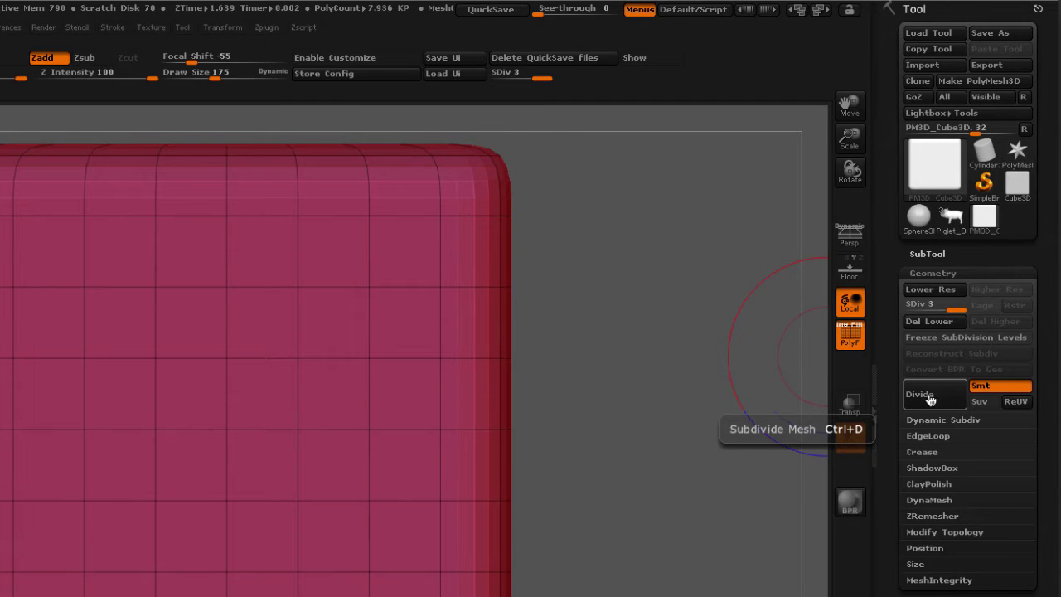
key(shift+f)
key(shift+f)
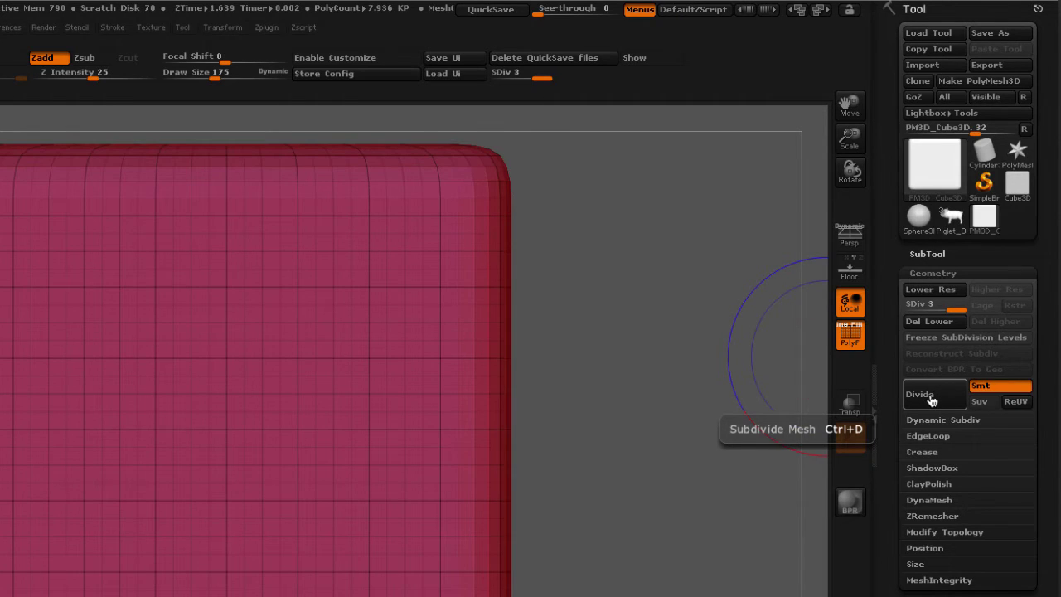
- Subdivide the cube to level 4 and toggle the polyframe off and on again to inspect the denser mesh
key(ctrl+d)
key(shift+f)
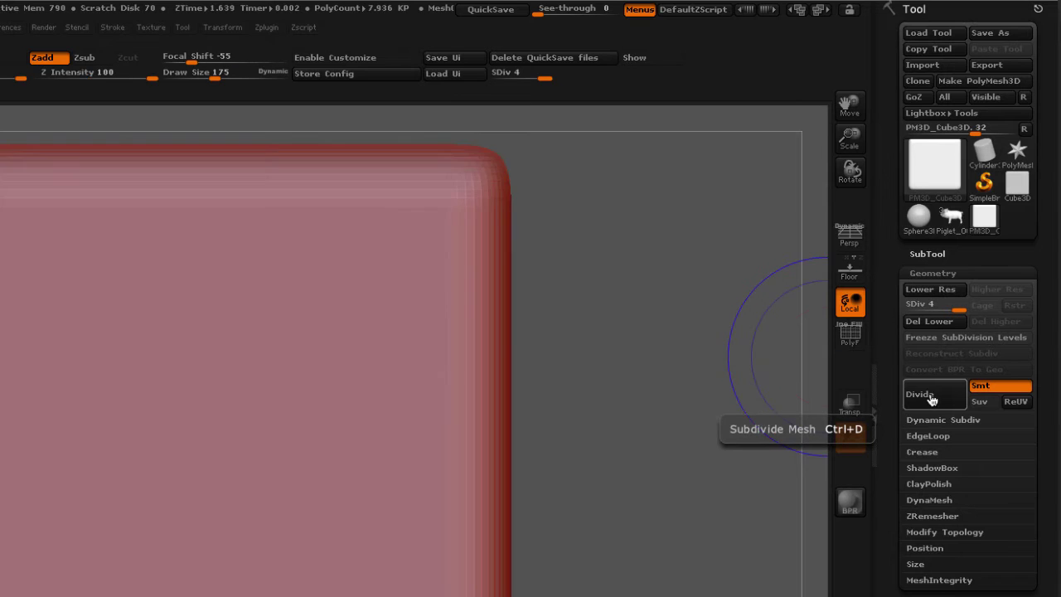
key(shift+f)
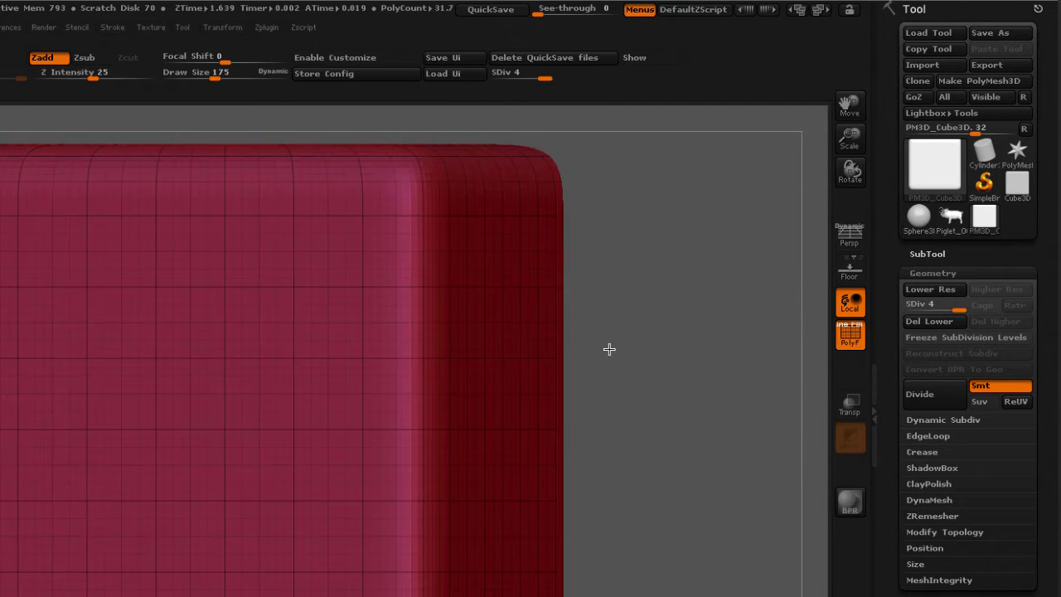
mouse_move(610, 349)
mouse_down()
mouse_move(557, 348)
mouse_move(648, 349)
mouse_up()
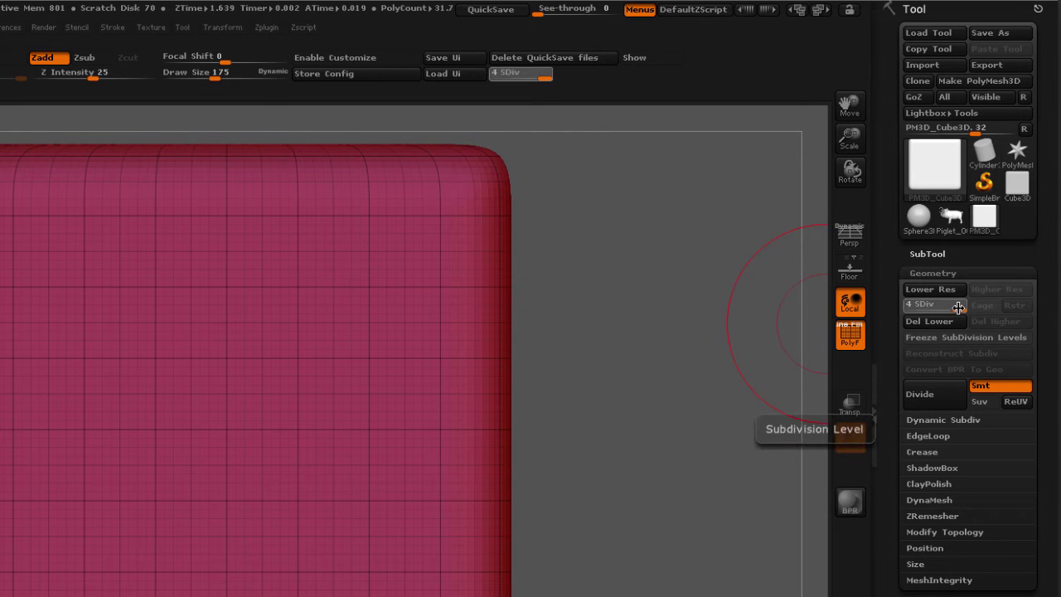
- Check the cube's polygon count at SDiv 1, return to SDiv 4 and subdivide the cube to level 5
drag(958, 307, 910, 306)
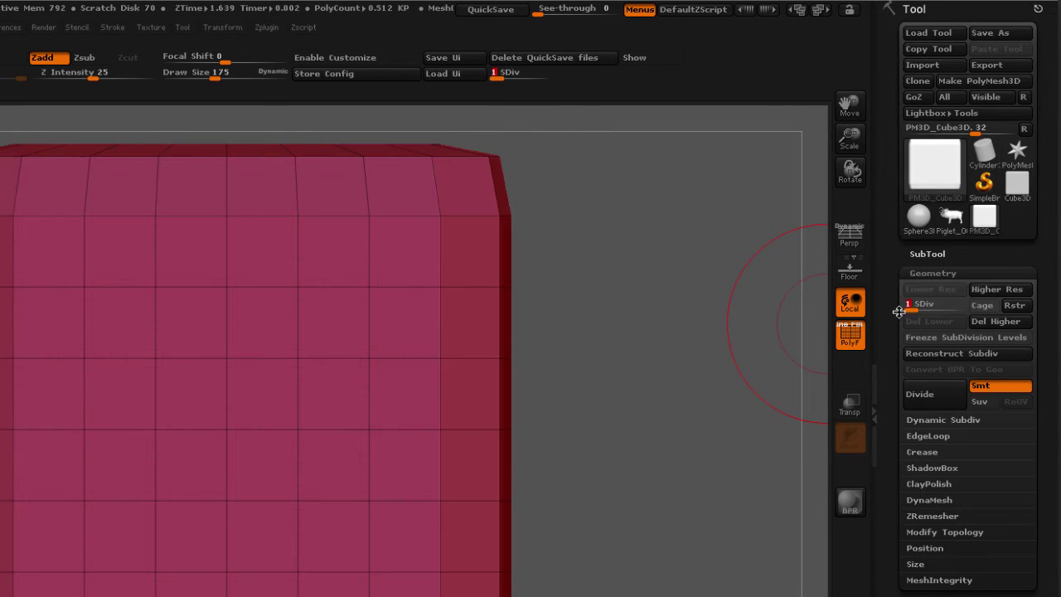
mouse_move(931, 170)
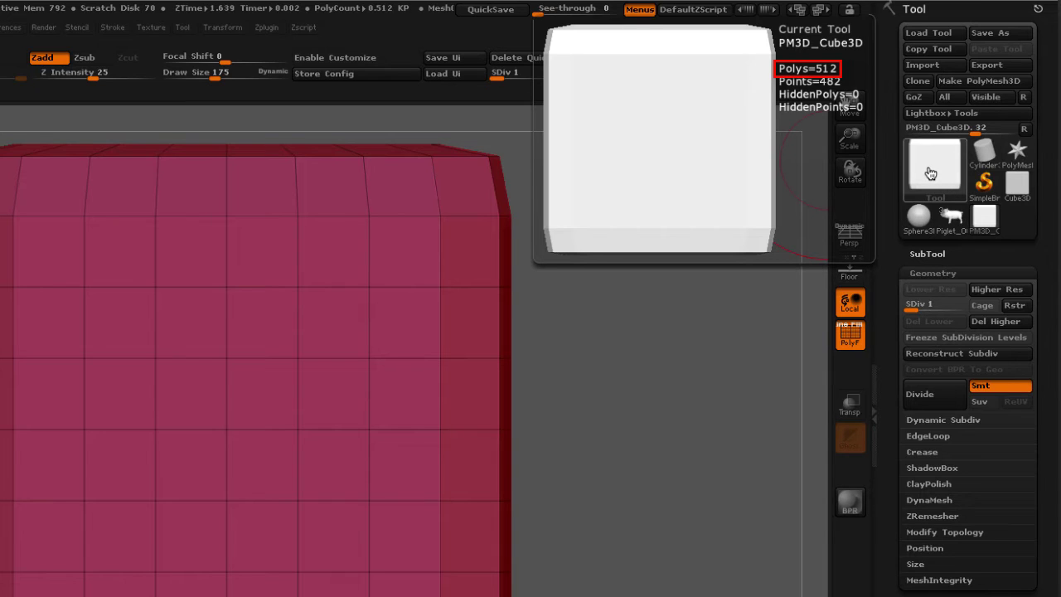
drag(915, 307, 929, 308)
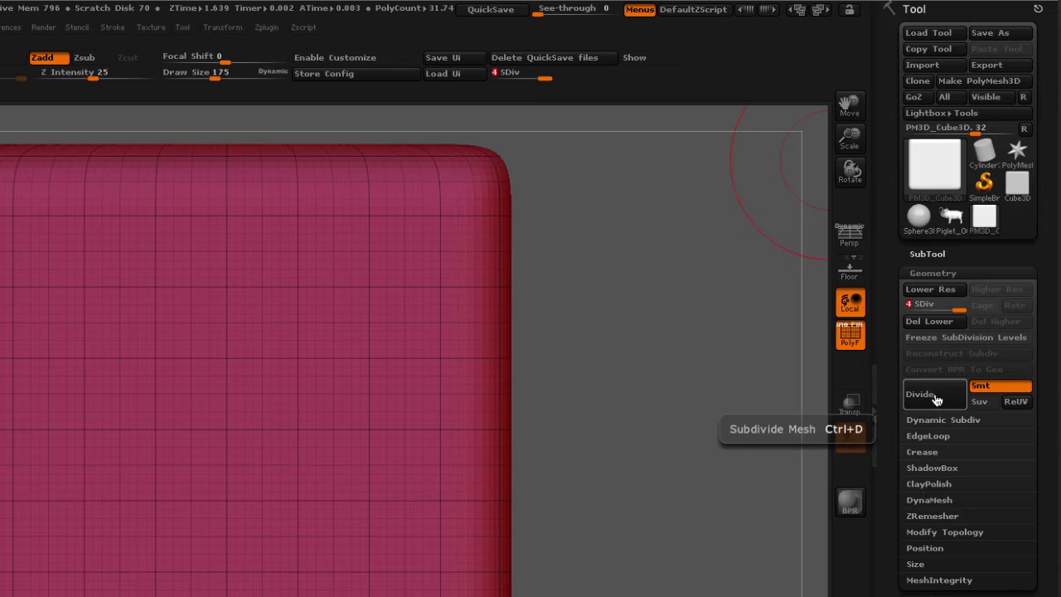
key(ctrl+d)
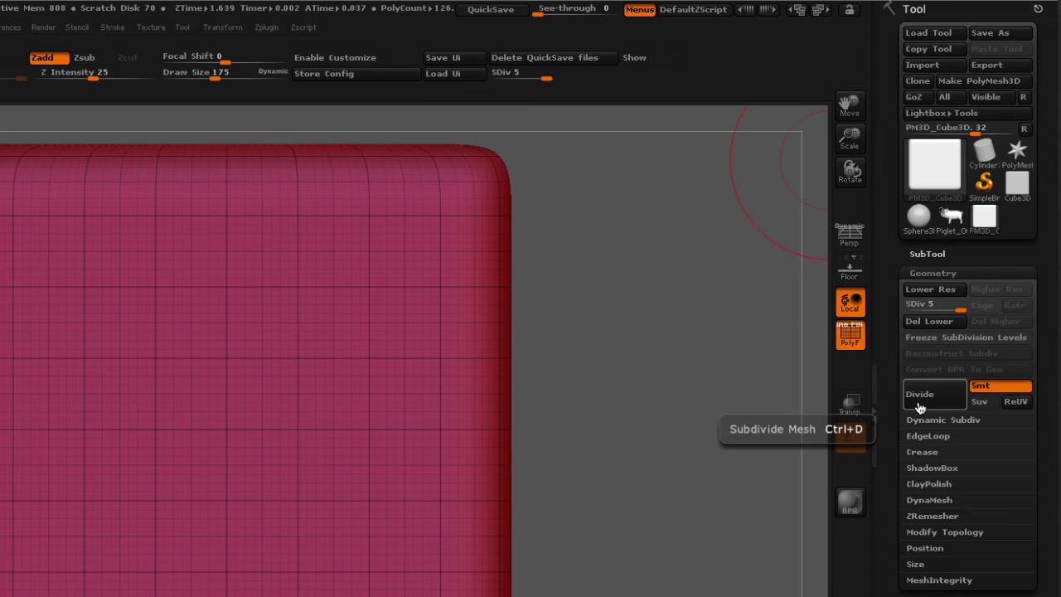
- Compare the cube's polygon grid and polygon count at SDiv 1, SDiv 2 and the highest subdivision level
click(908, 306)
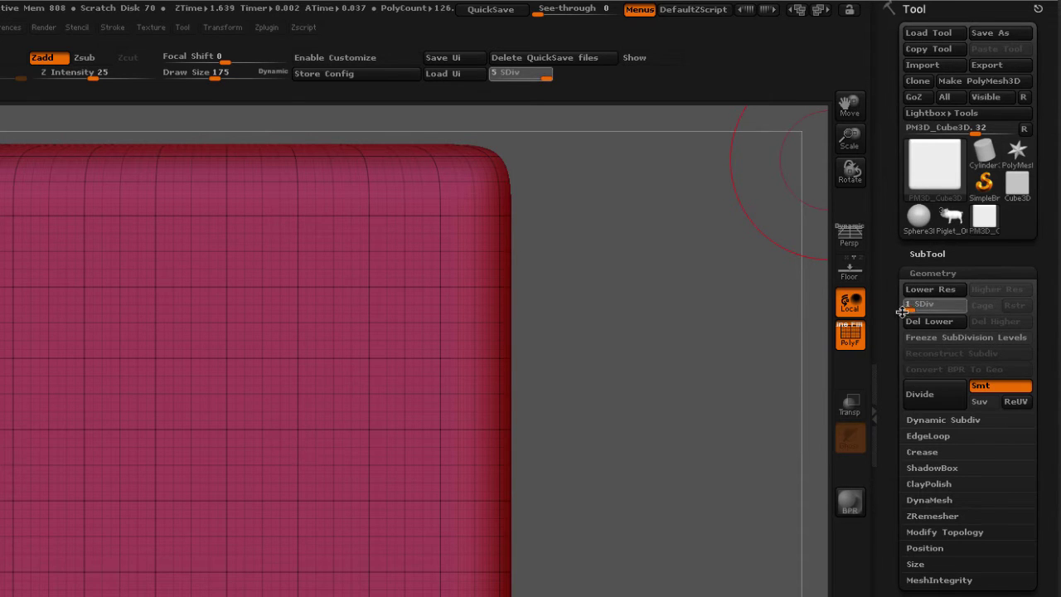
click(412, 334)
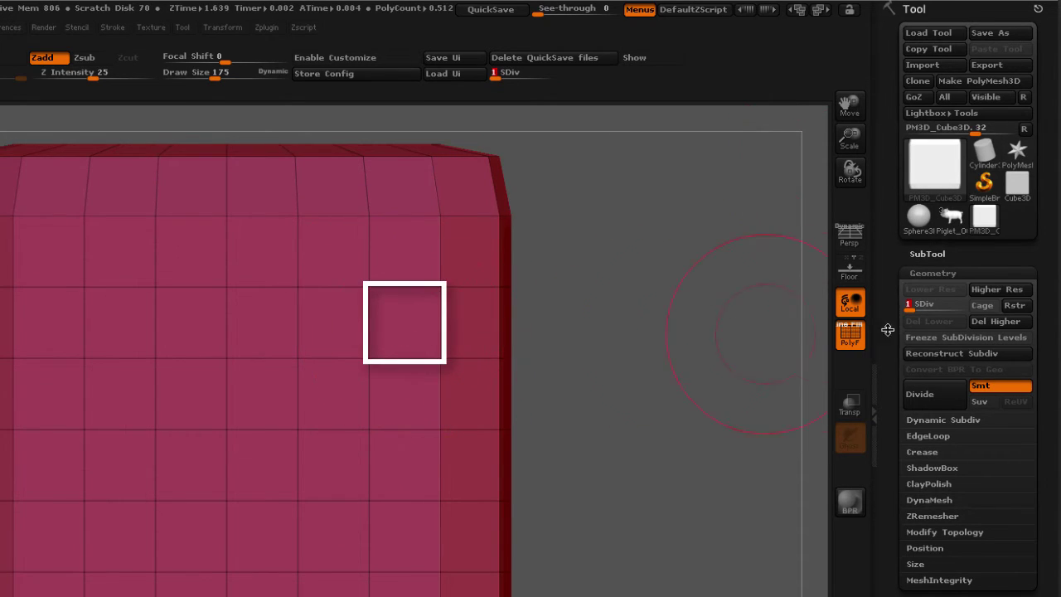
click(920, 309)
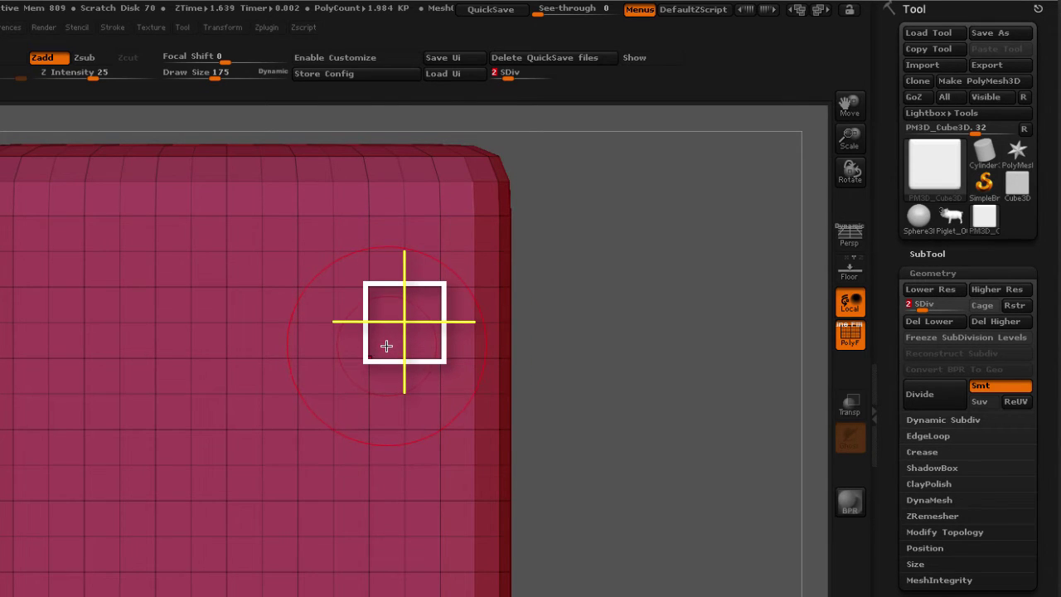
click(916, 306)
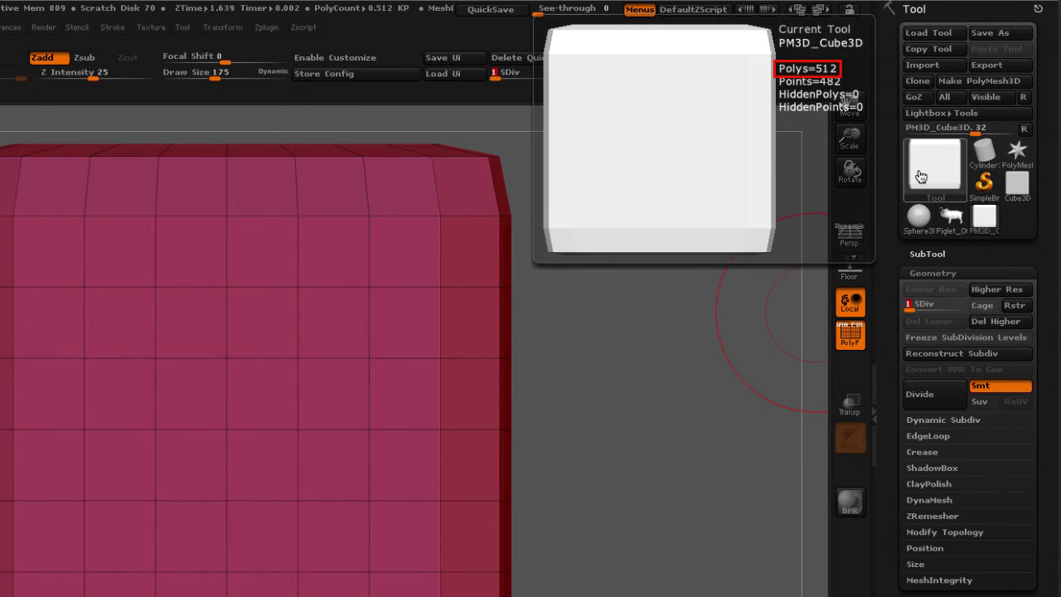
drag(914, 306, 953, 308)
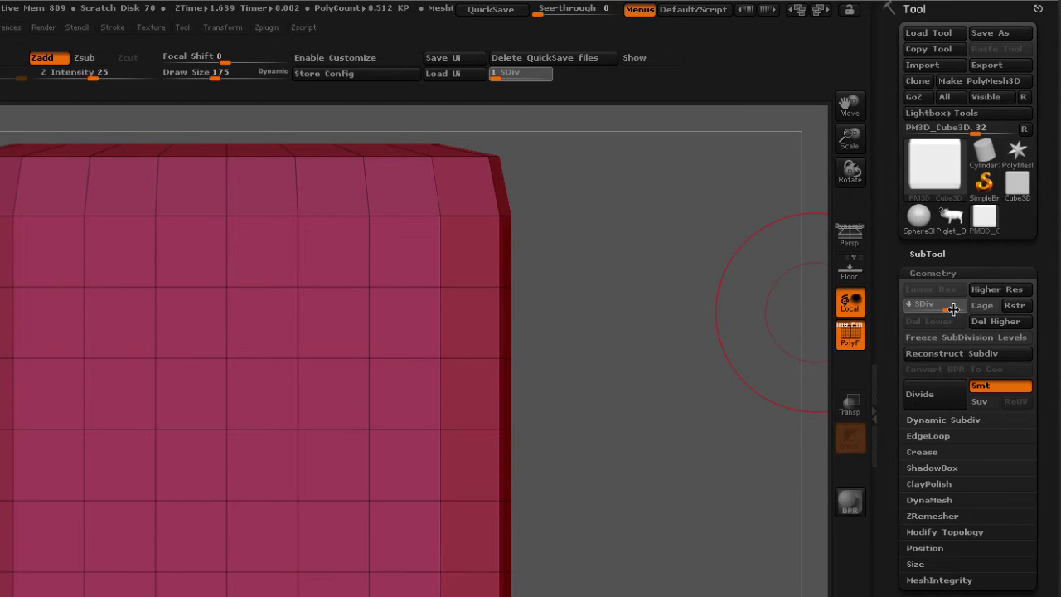
mouse_move(937, 172)
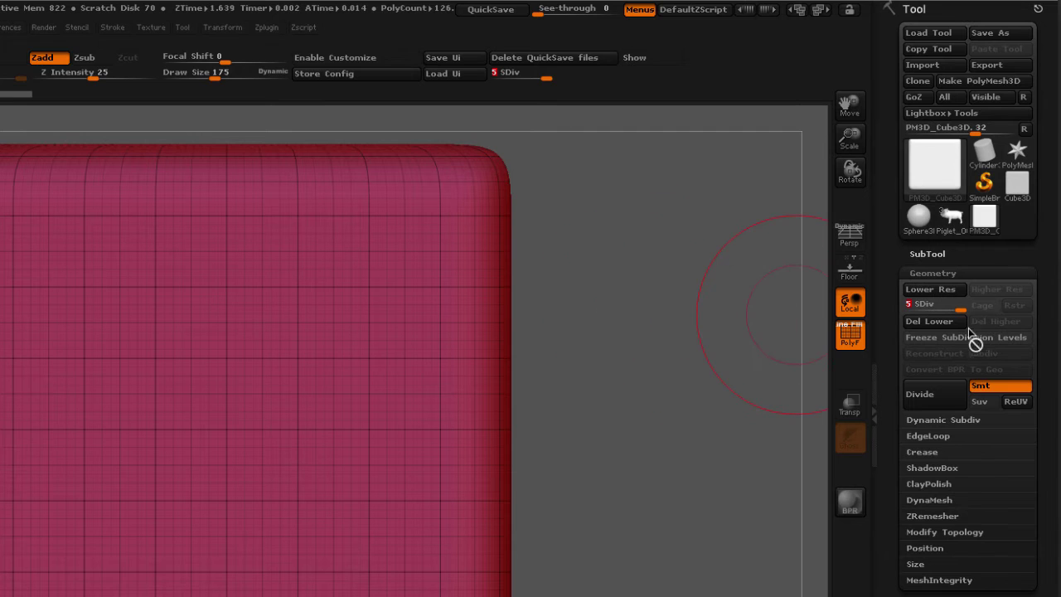
- Lower the cube to SDiv 1 with the polyframe off and sculpt across its front face with the ClayTubes brush
drag(963, 306, 910, 313)
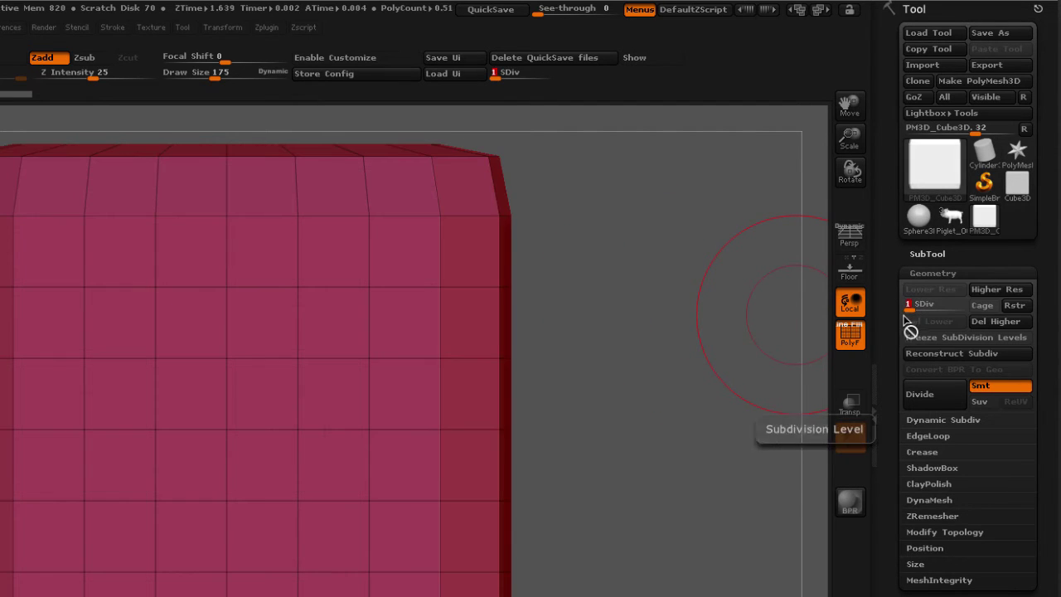
click(847, 338)
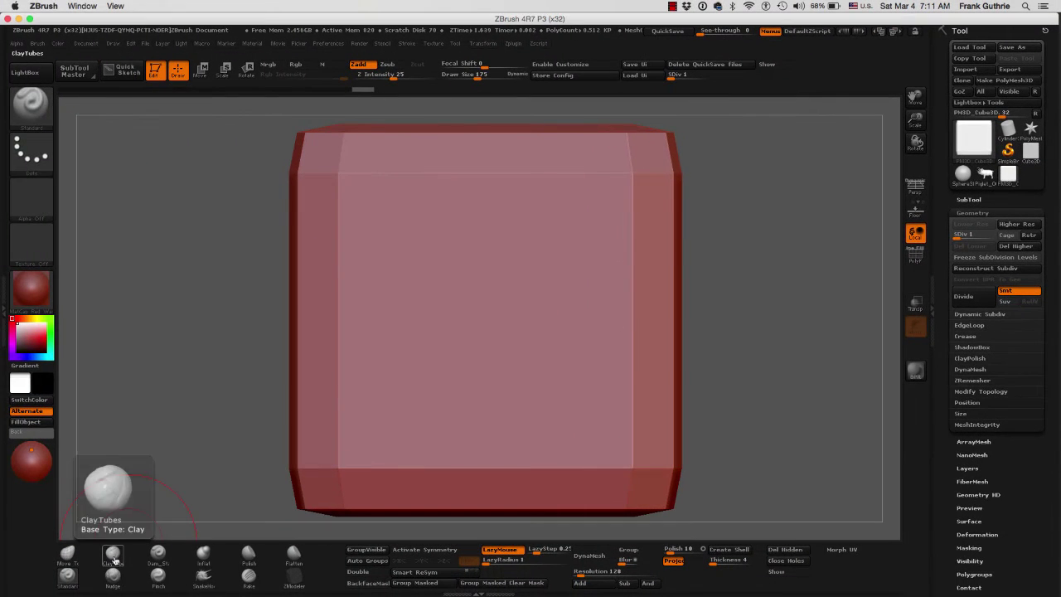
click(114, 561)
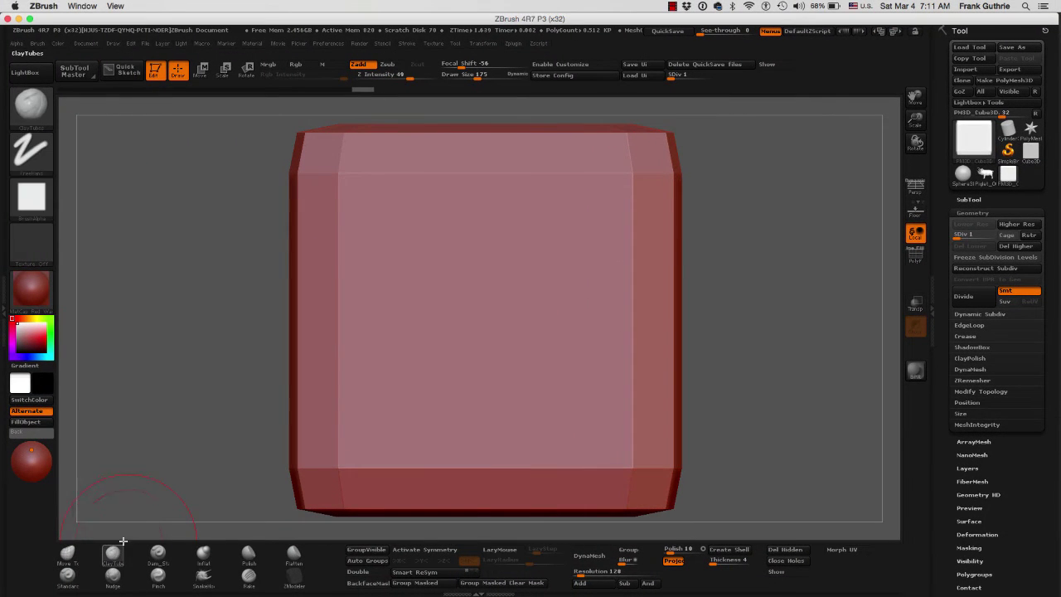
mouse_move(537, 244)
mouse_down()
mouse_move(456, 307)
mouse_move(564, 332)
mouse_move(492, 229)
mouse_move(405, 373)
mouse_up()
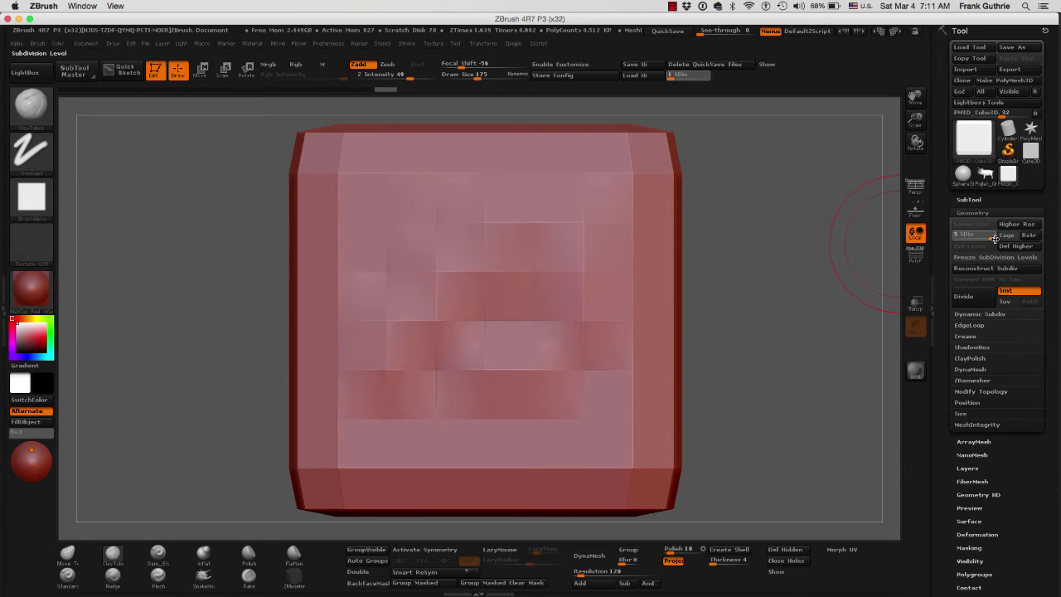
- Raise the cube to SDiv 5, sculpt a curved diagonal ClayTubes stroke at draw size 76 and smooth it
drag(994, 238, 1004, 243)
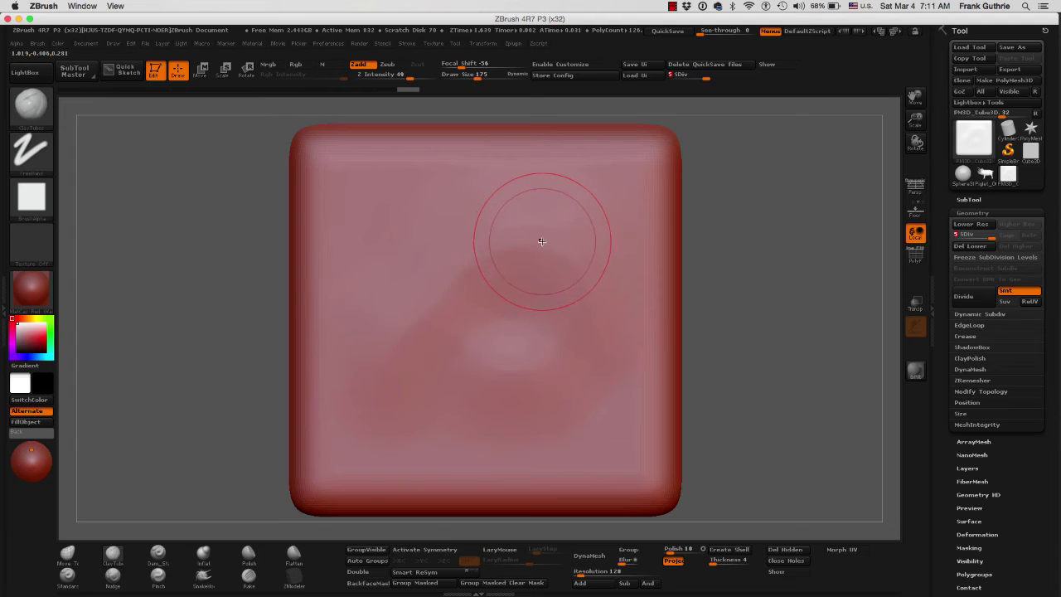
key(s)
drag(539, 242, 523, 246)
mouse_move(567, 218)
mouse_down()
mouse_move(496, 228)
mouse_move(350, 379)
mouse_up()
mouse_move(444, 264)
mouse_down()
mouse_move(572, 217)
mouse_move(497, 244)
mouse_move(386, 335)
mouse_up()
key(s)
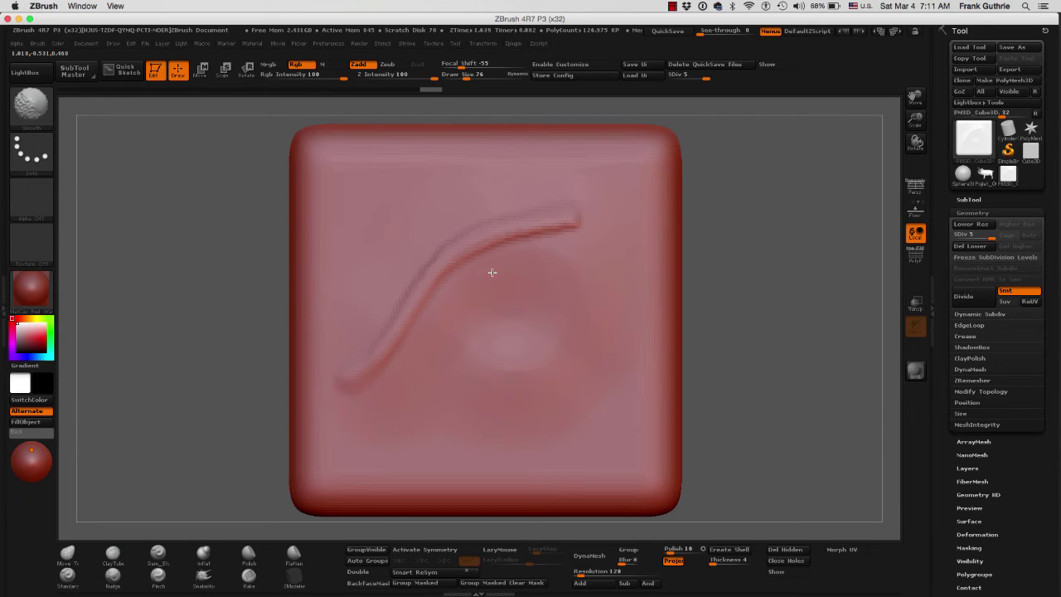
shift+drag(567, 226, 360, 360)
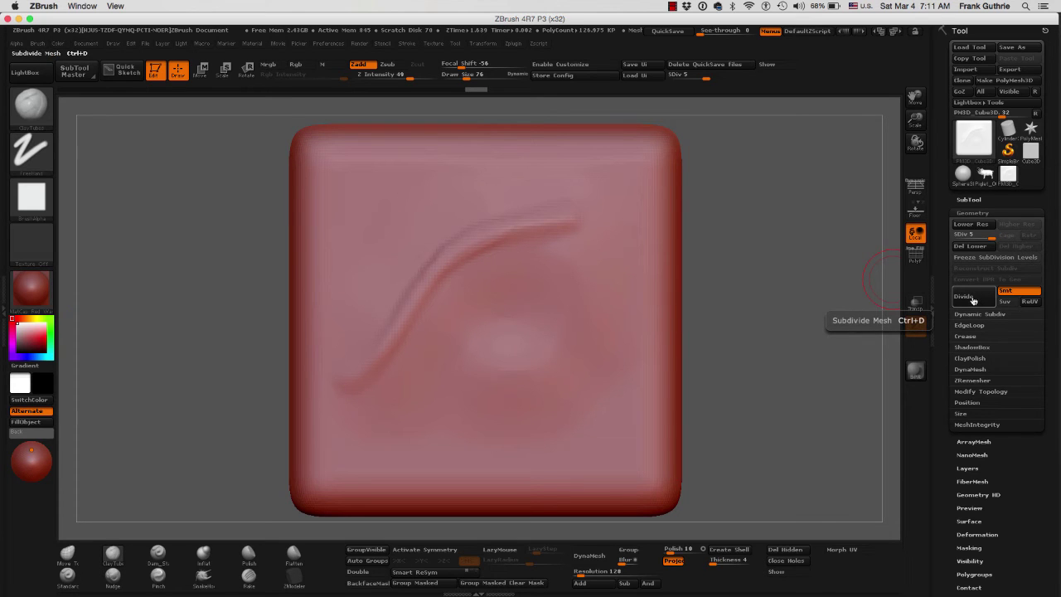
- Subdivide the cube twice more to level 7 and check its polygon count
key(ctrl+d)
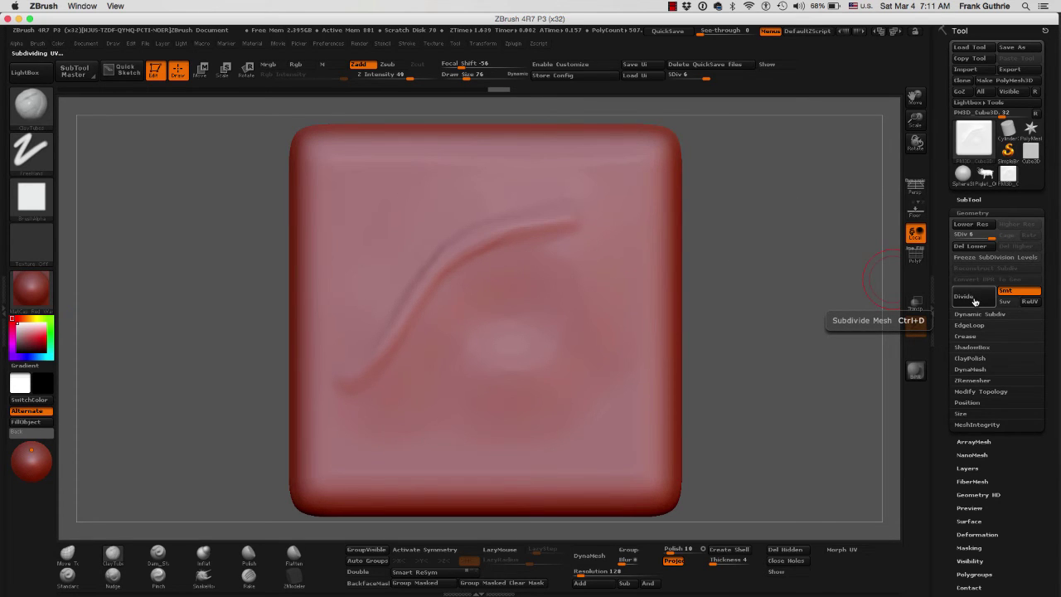
key(ctrl+d)
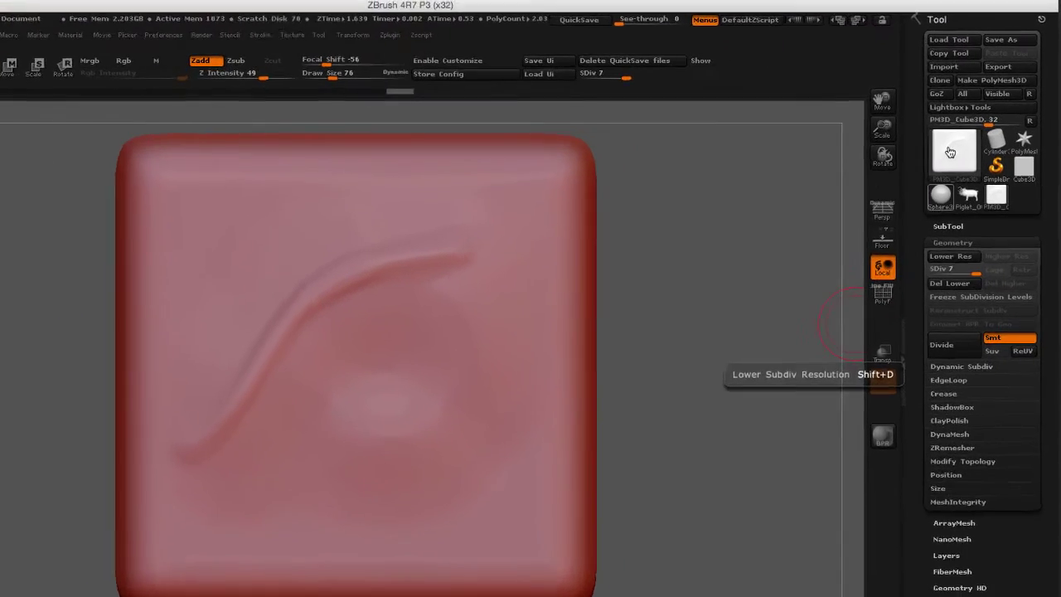
mouse_move(975, 137)
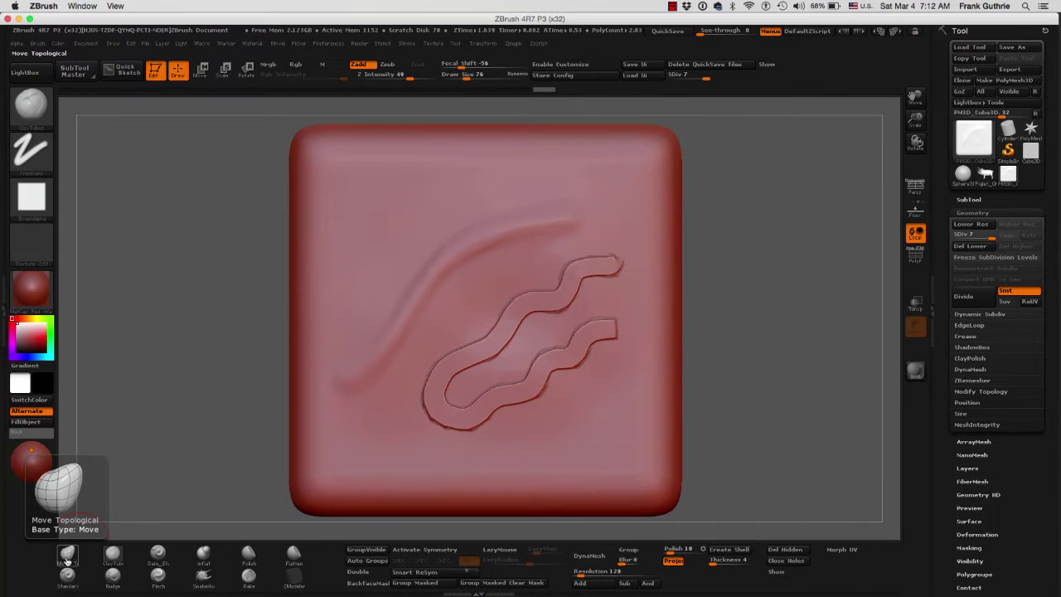
- Switch to the Standard brush with the DragRect stroke and the ring-shaped Alpha 05
click(39, 593)
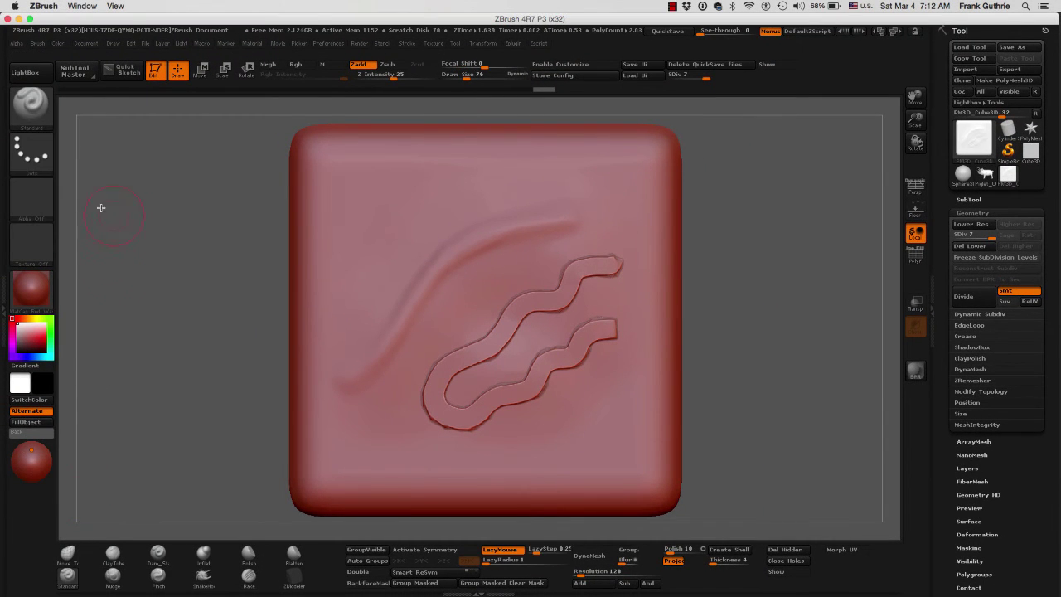
click(31, 151)
click(135, 166)
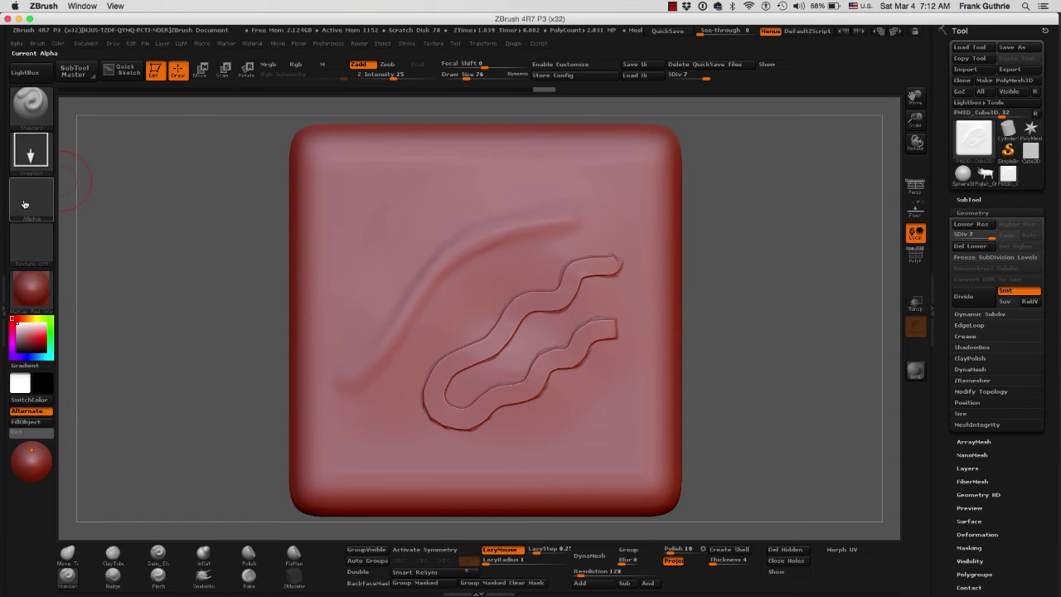
click(24, 203)
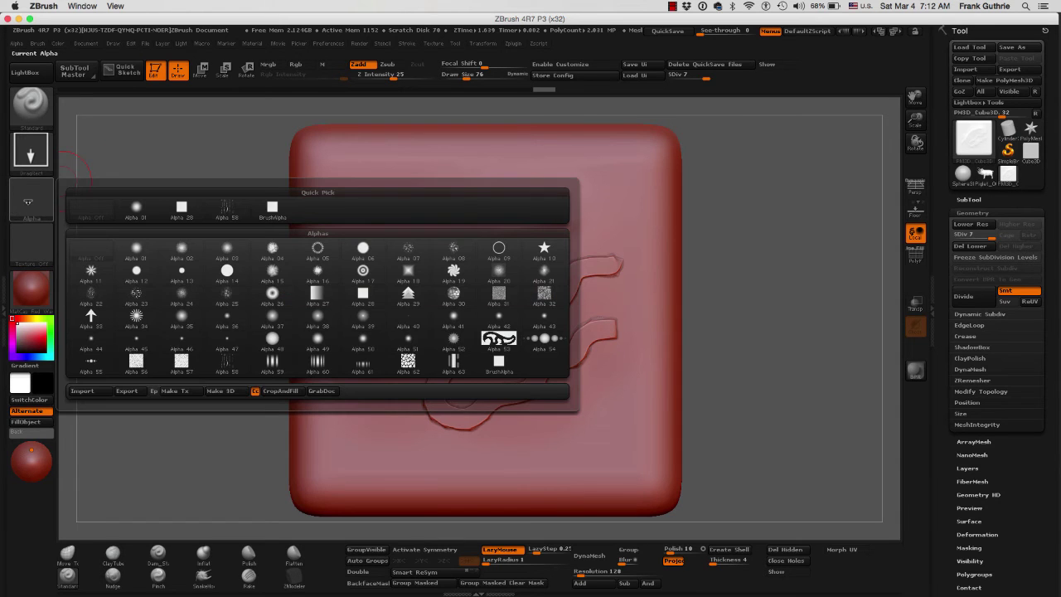
click(319, 255)
- Stamp a large ring and a smaller overlapping ring of the alpha onto an unsculpted side of the cube
drag(781, 246, 718, 247)
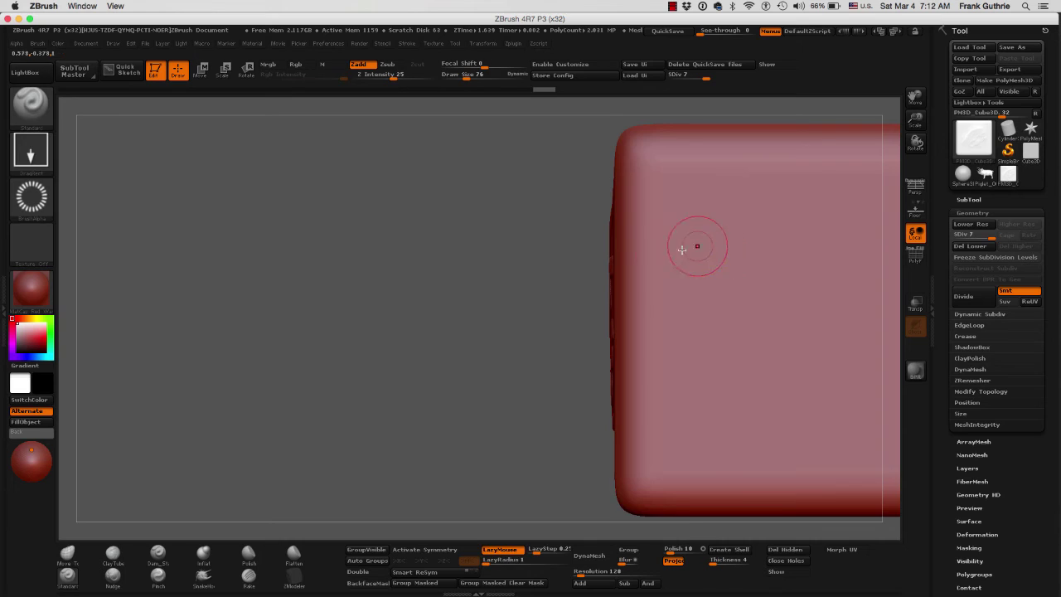
key(f)
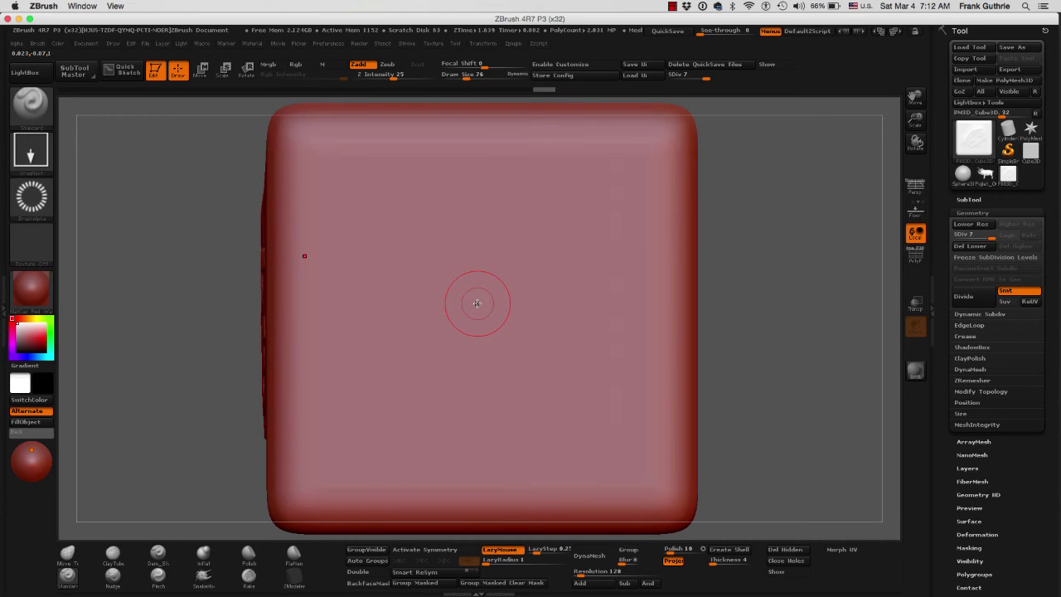
drag(500, 305, 685, 303)
drag(549, 324, 618, 259)
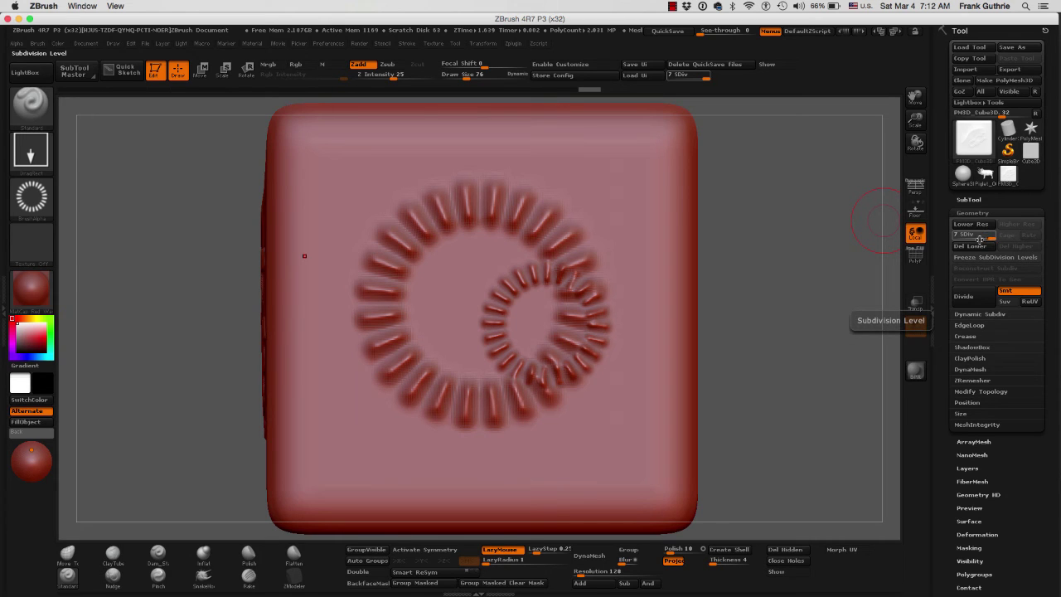
- Lower the cube to SDiv 1 and try stamping the ring alpha at several spots on the same face
drag(979, 238, 955, 239)
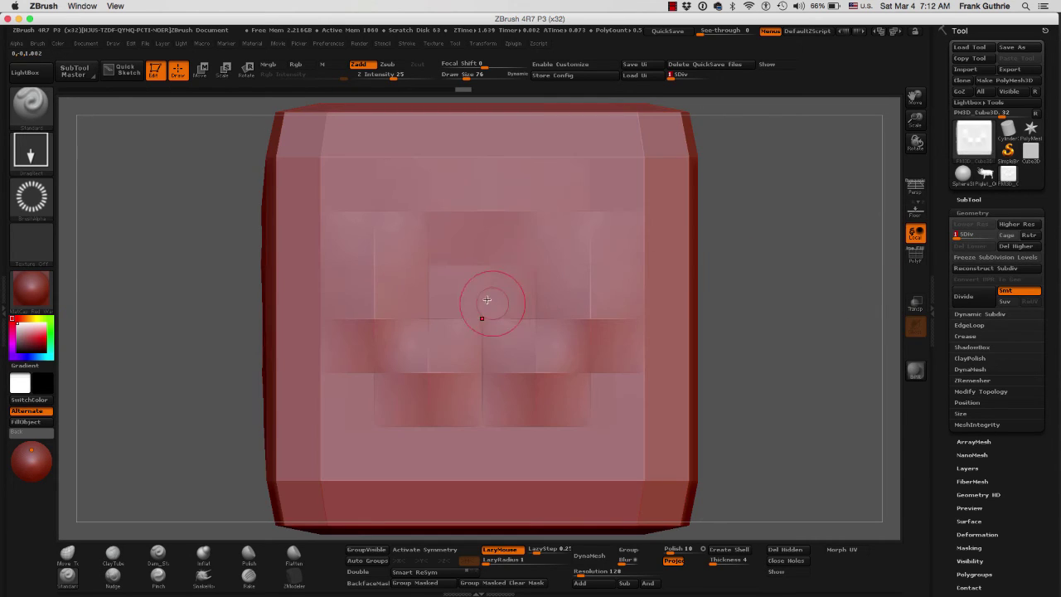
drag(487, 299, 495, 307)
drag(541, 341, 604, 367)
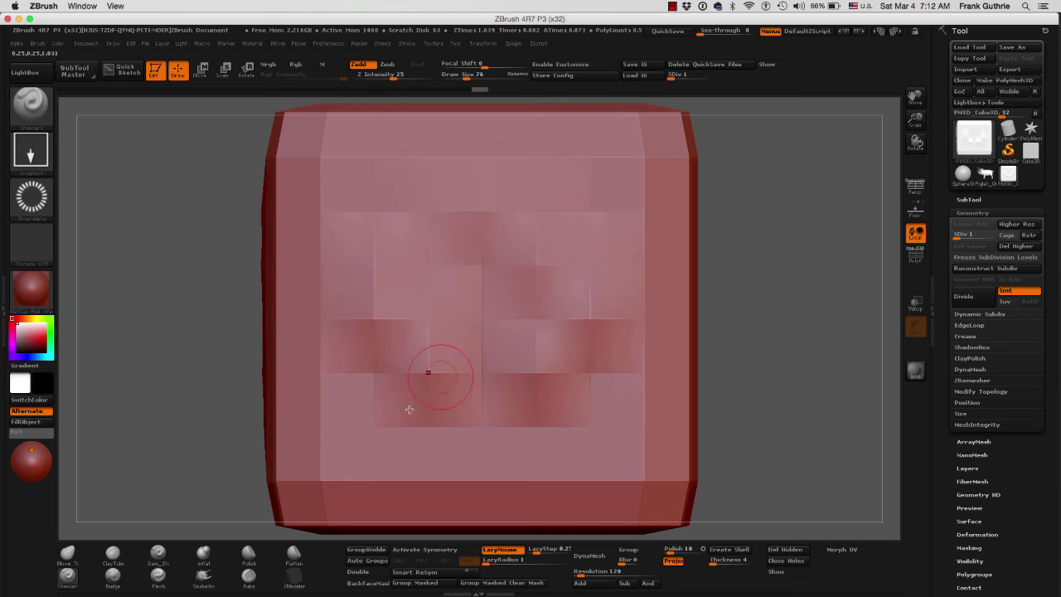
drag(394, 421, 502, 360)
drag(595, 233, 570, 277)
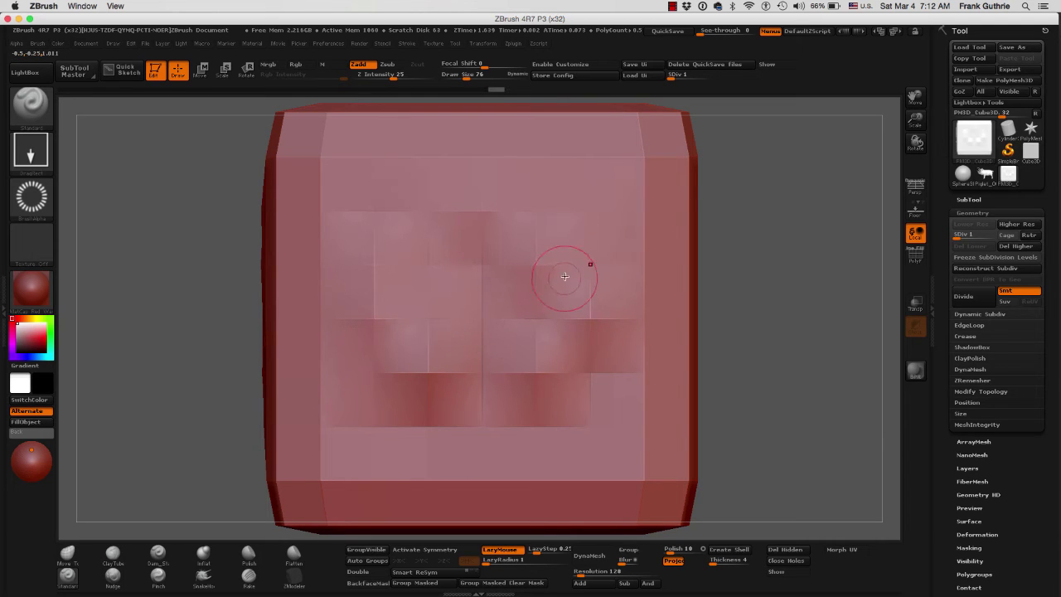
- Turn on the polyframe and pull the cube's lower part outward and downward with the Move Topological brush at draw size 745
key(shift+f)
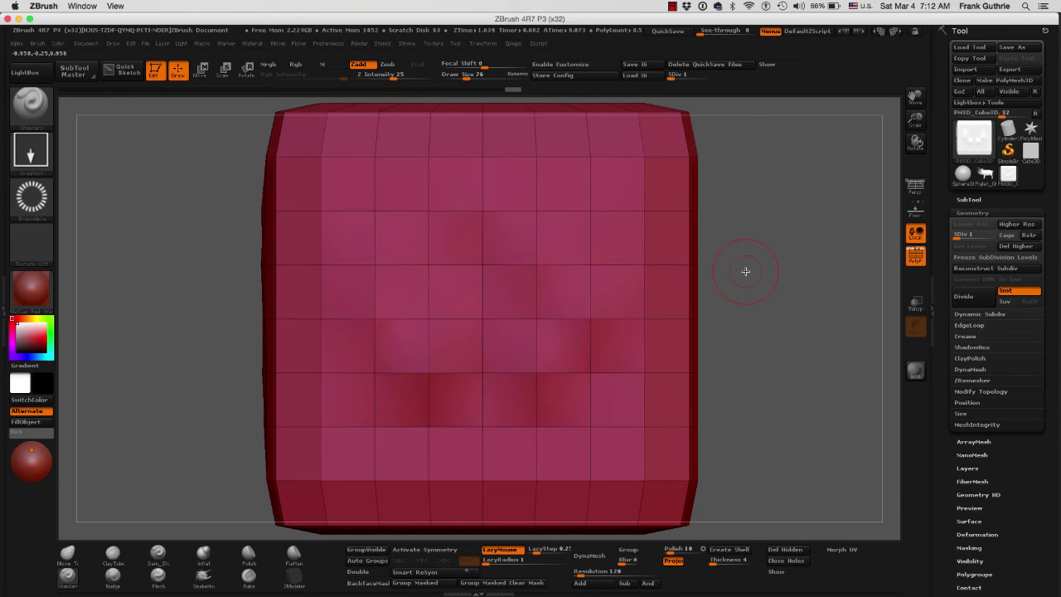
alt+drag(758, 273, 699, 270)
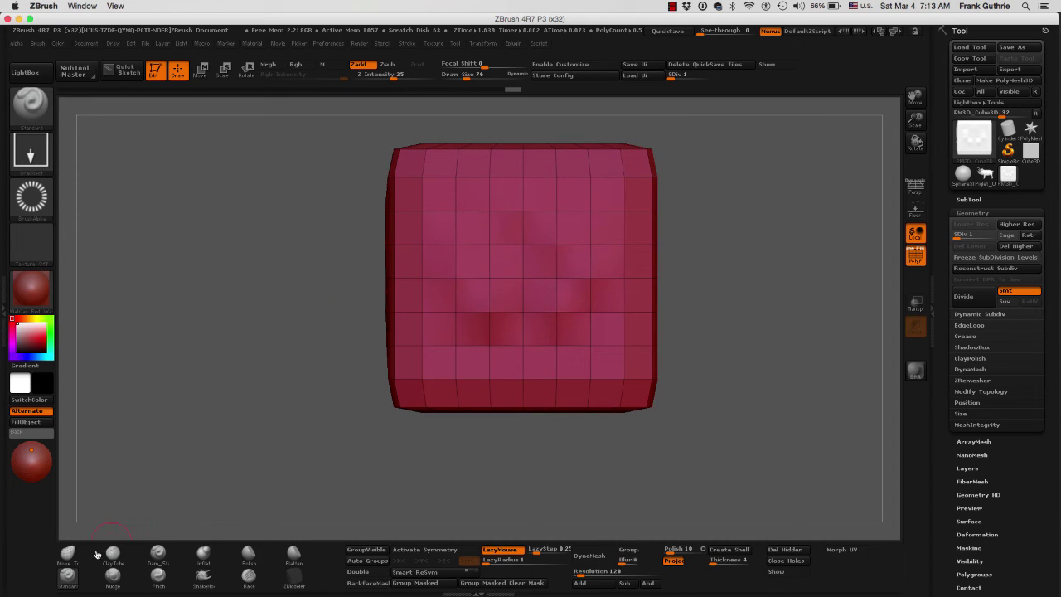
click(68, 553)
key(s)
drag(313, 335, 348, 338)
mouse_move(407, 388)
mouse_down()
mouse_move(332, 407)
mouse_move(347, 394)
mouse_up()
key(s)
drag(637, 393, 781, 427)
drag(544, 401, 535, 448)
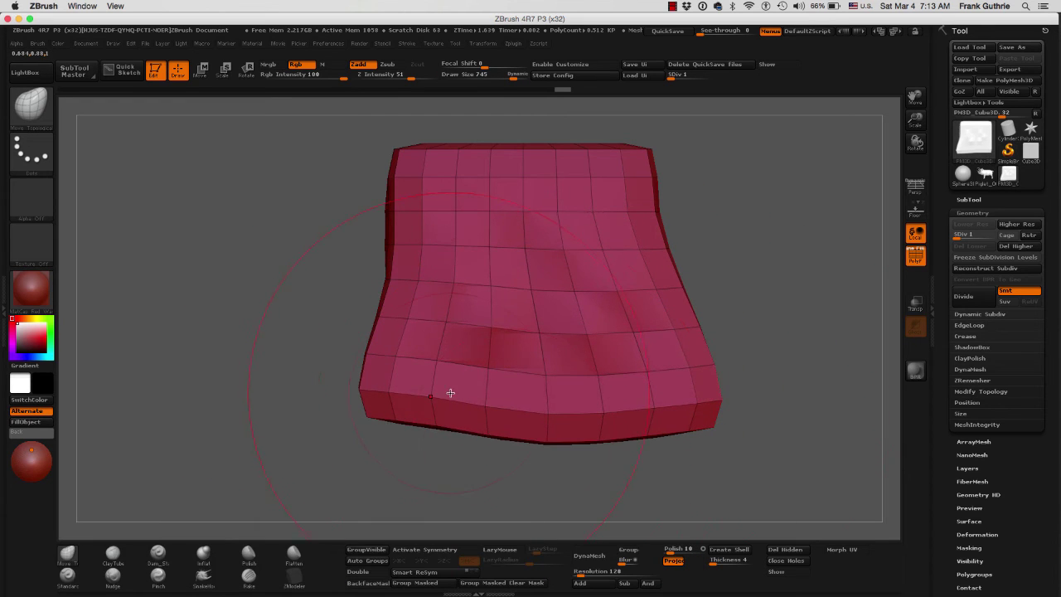
- Pull the cube's lower corner and both sides outward with the Move Topological brush, and raise the mesh to SDiv 7
drag(448, 394, 416, 441)
drag(382, 239, 363, 240)
drag(654, 206, 708, 213)
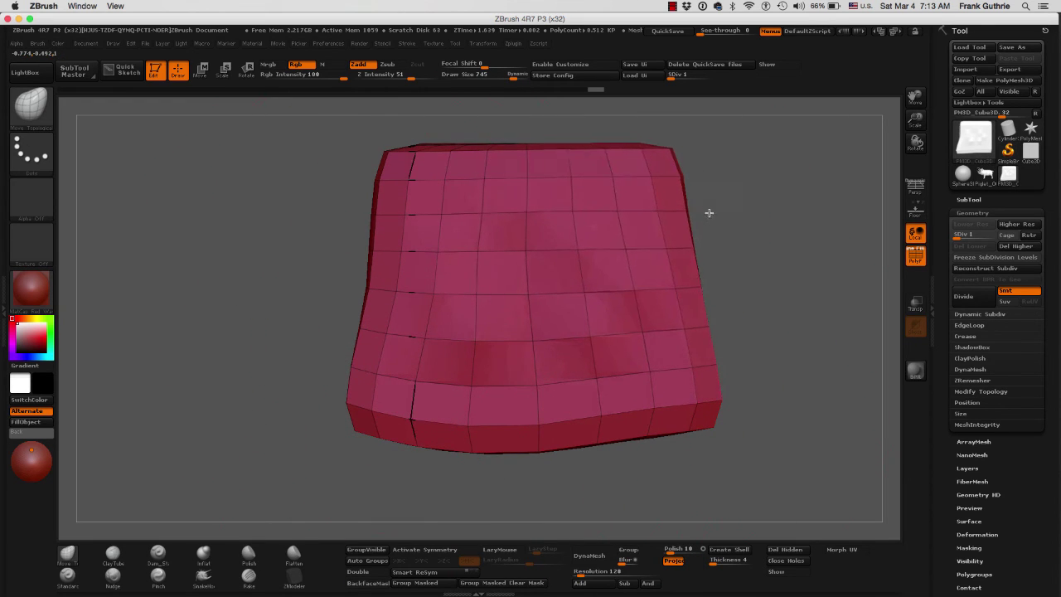
drag(967, 236, 982, 238)
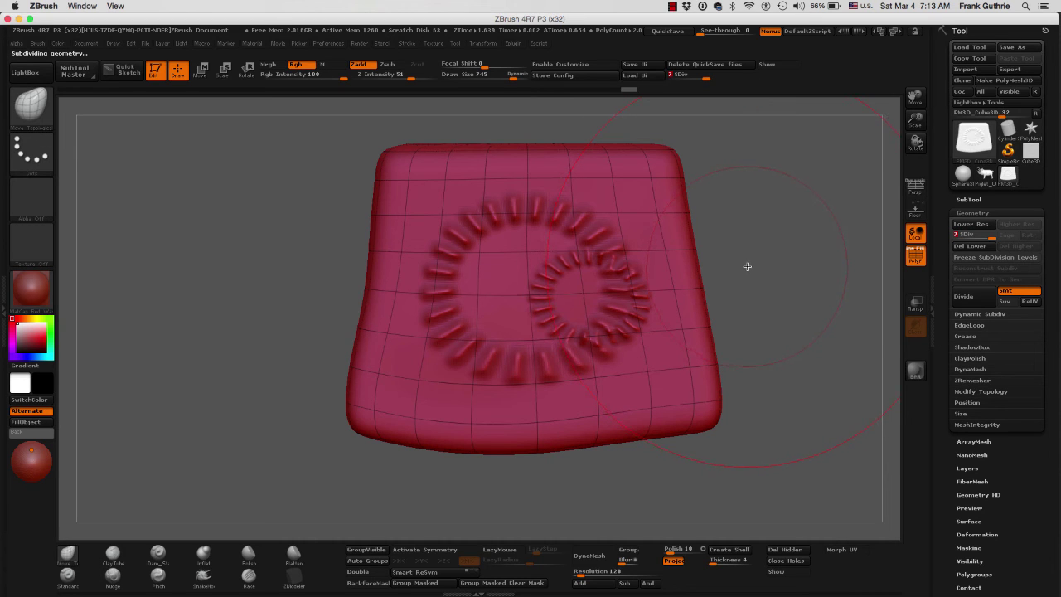
- Stamp a small ring alpha near the face's upper-right corner and add two ClayTubes strokes over its left part, with the polyframe hidden
key(shift)
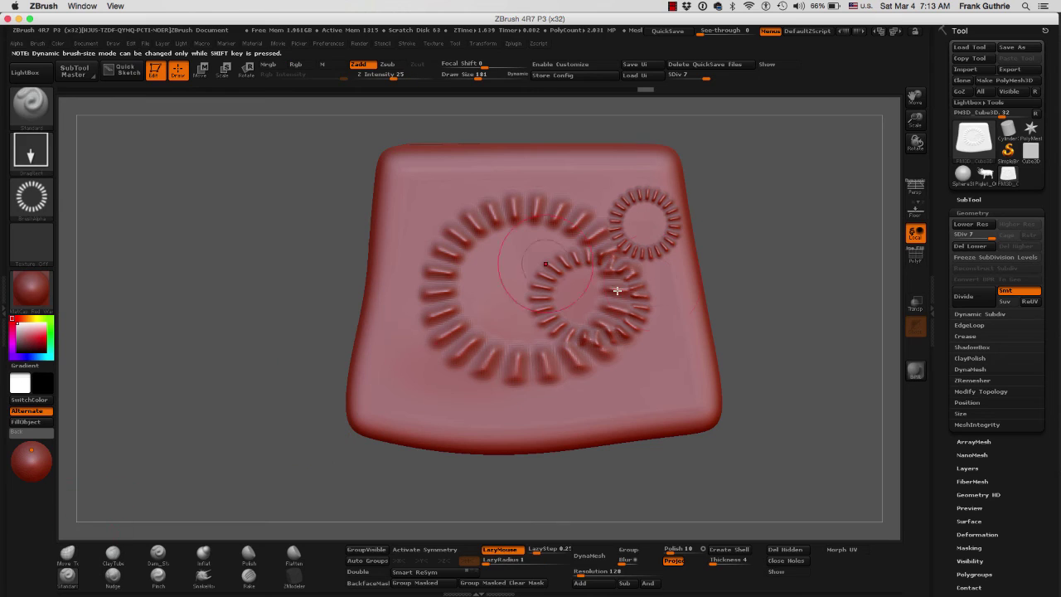
mouse_move(399, 242)
mouse_down()
mouse_move(396, 396)
mouse_move(516, 278)
mouse_up()
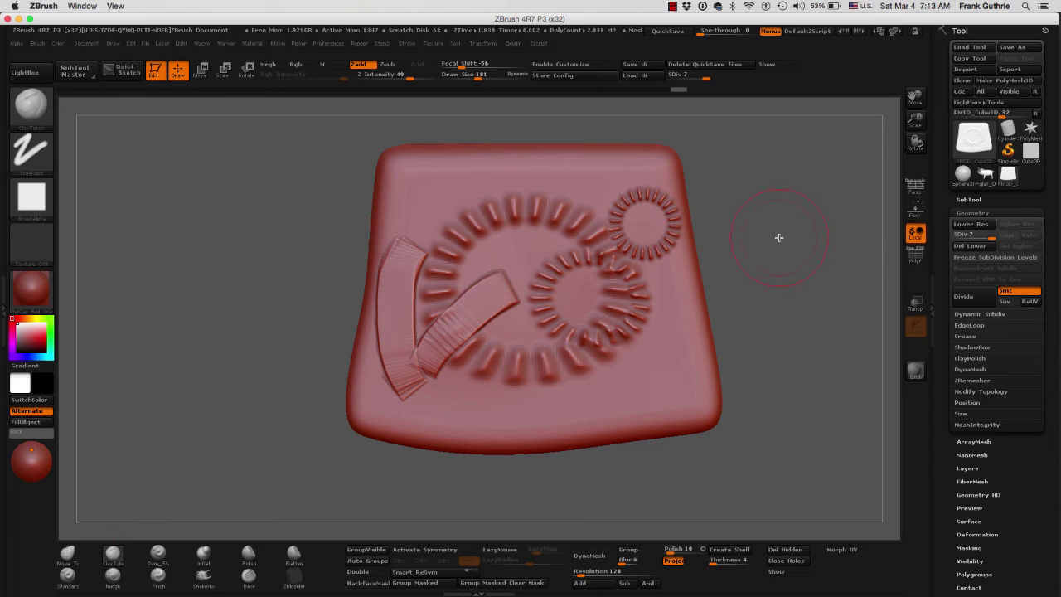
- Switch to the piglet tool and frame it large in side view
mouse_move(987, 181)
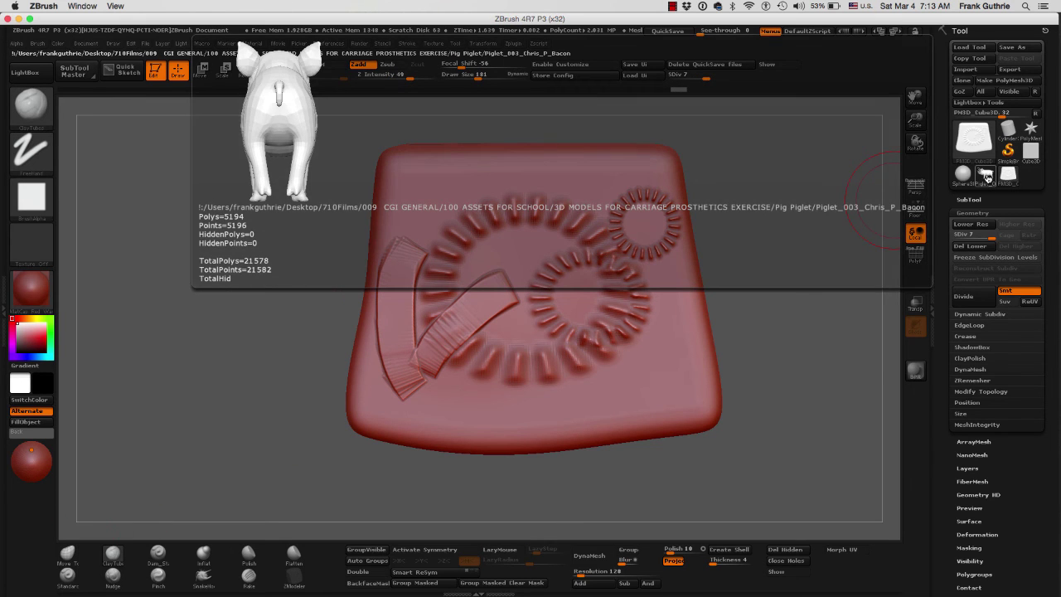
click(987, 175)
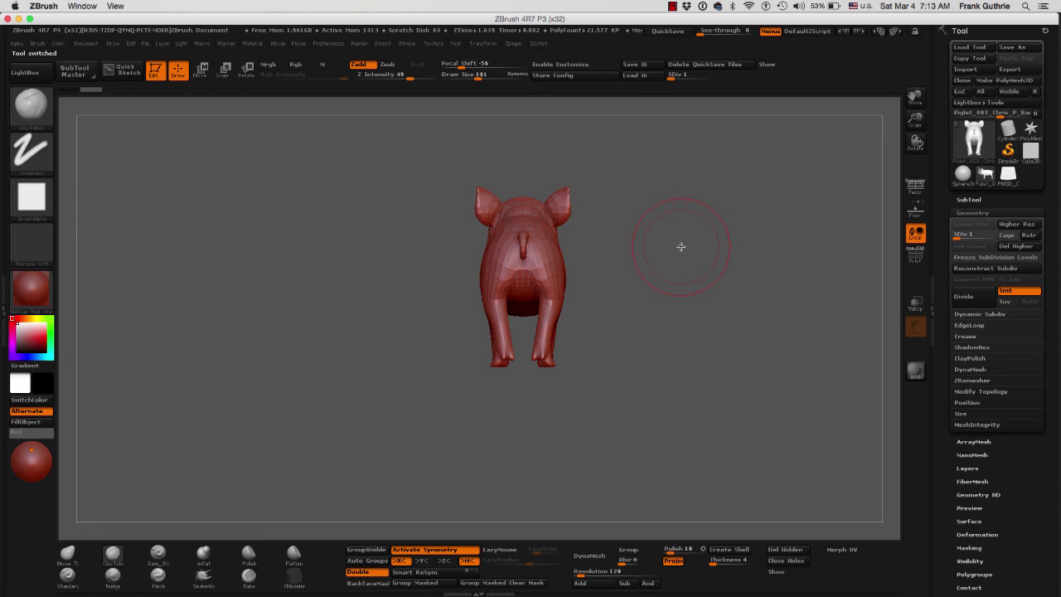
key(f)
drag(684, 245, 711, 241)
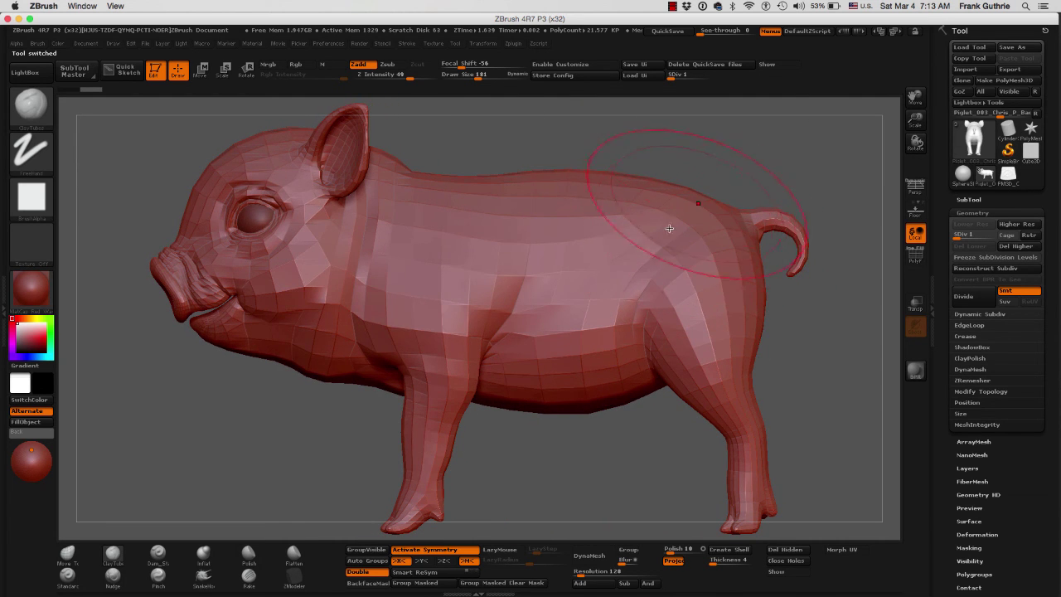
- Pull the piglet's snout forward and slightly down with the Move Topological brush at draw size 389
click(60, 563)
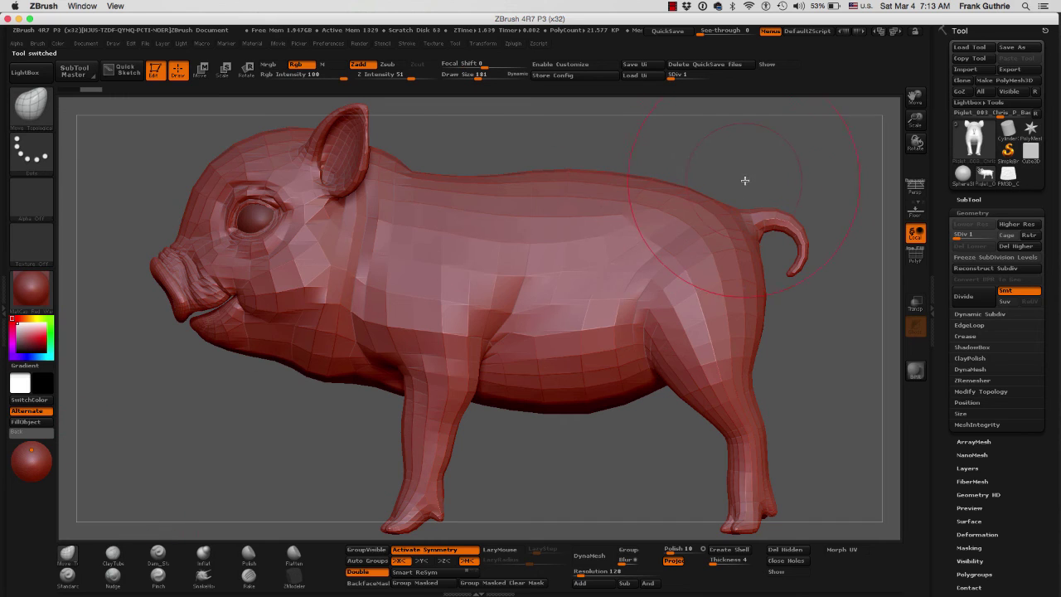
key(s)
mouse_move(720, 175)
mouse_down()
mouse_move(770, 190)
mouse_move(819, 183)
mouse_up()
mouse_move(696, 240)
mouse_down()
mouse_move(727, 241)
mouse_move(706, 255)
mouse_up()
key(shift)
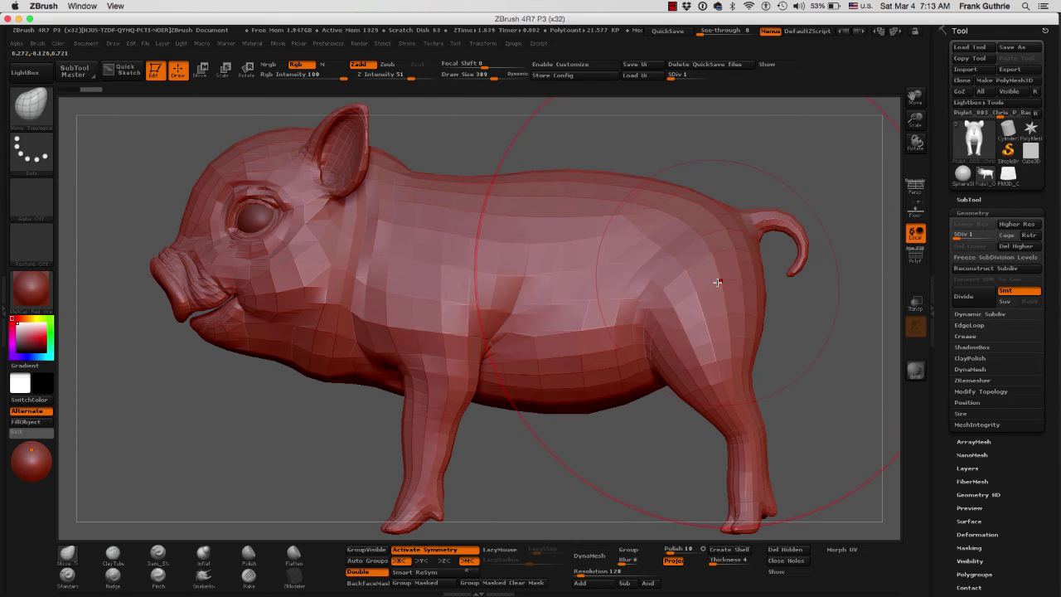
drag(169, 293, 137, 305)
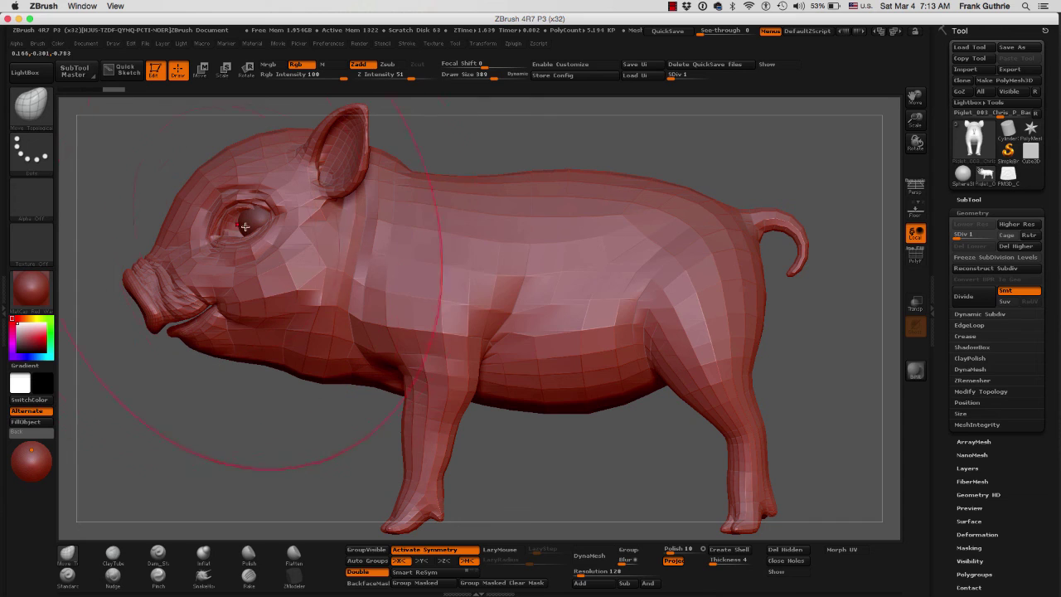
- Adjust the piglet's eye area with the brush at draw size 199, and raise the mesh to SDiv 5
key(s)
mouse_move(254, 233)
mouse_down()
mouse_move(241, 231)
mouse_move(263, 228)
mouse_up()
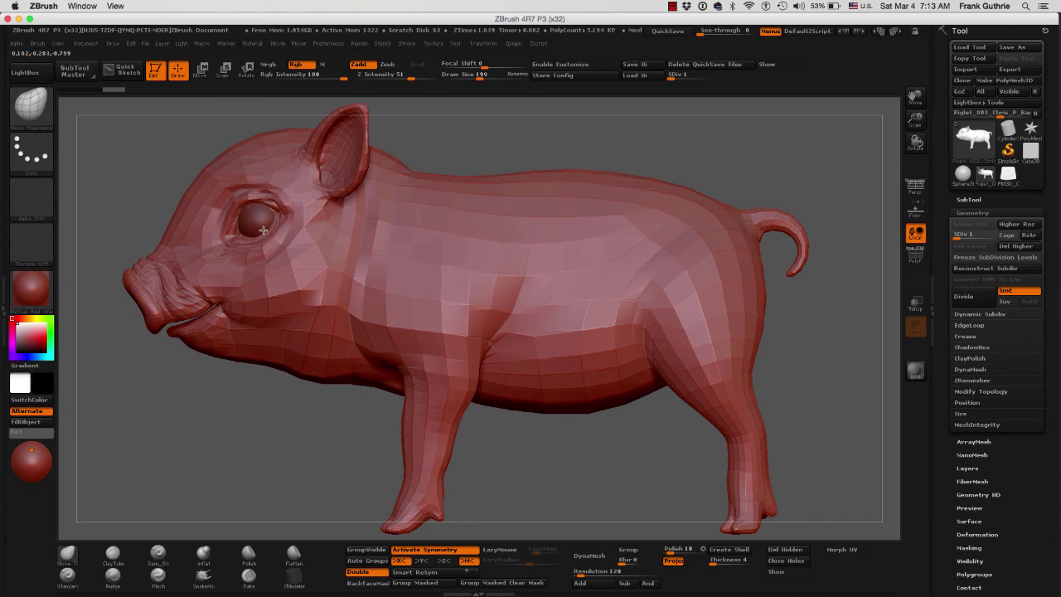
click(987, 238)
drag(994, 239, 999, 237)
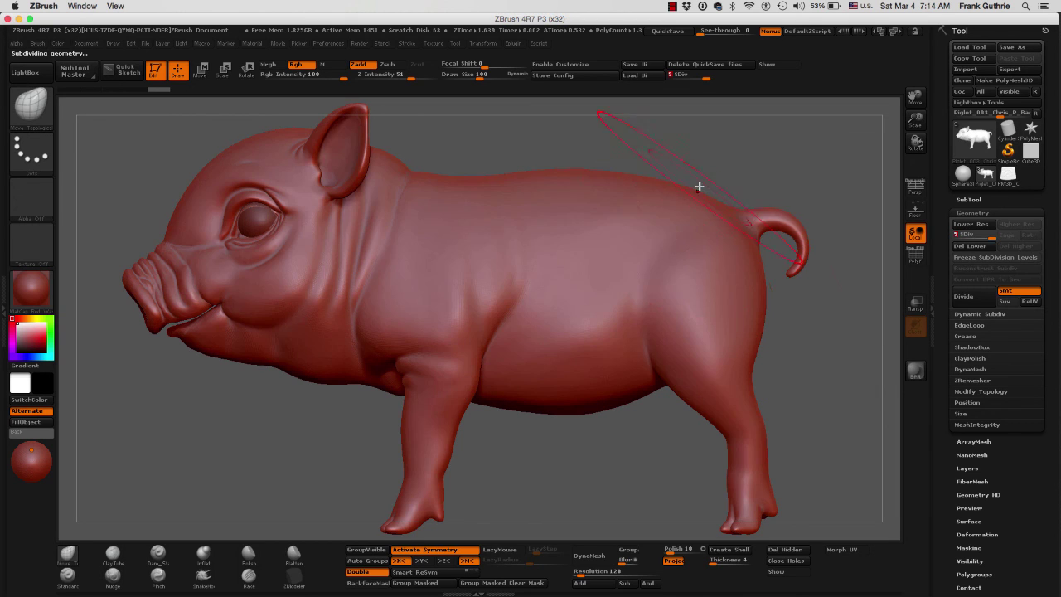
- Show the piglet's opposite side in full and lower the mesh to SDiv 1
drag(580, 151, 682, 161)
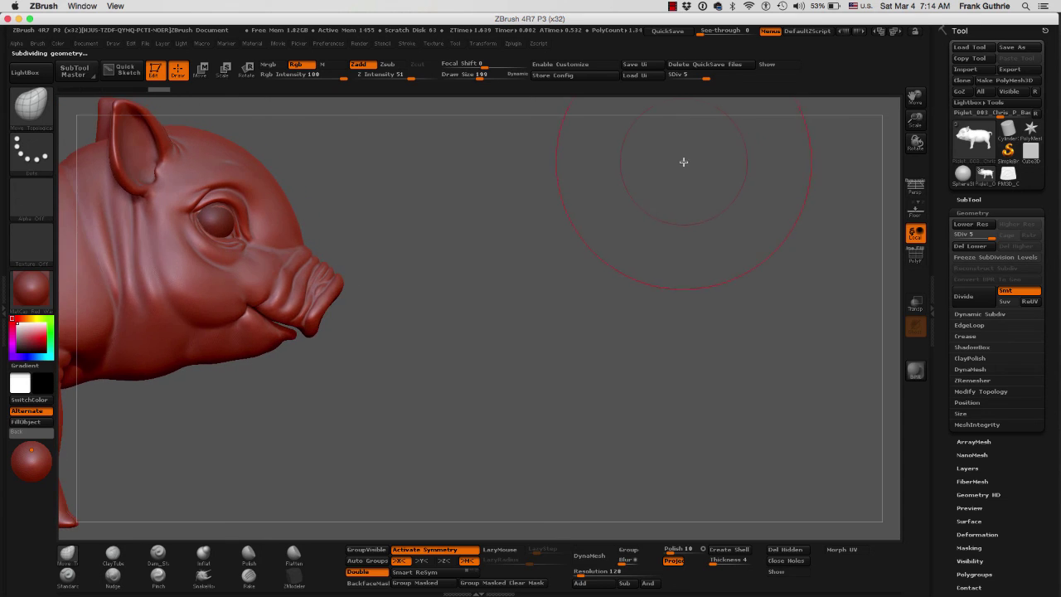
key(f)
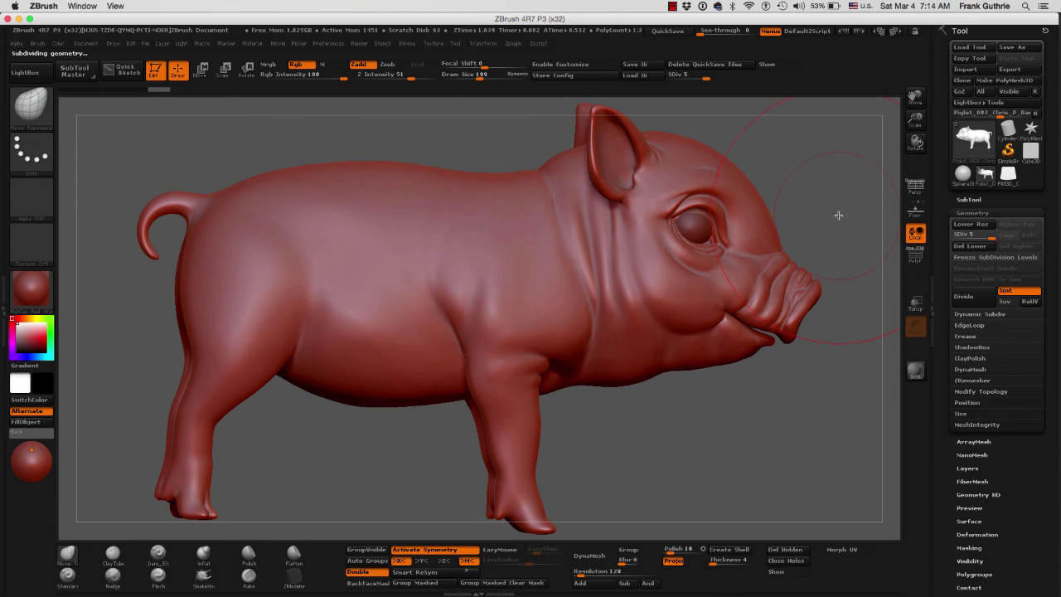
key(shift+d)
key(shift+d)
key(shift+d)
key(shift+d)
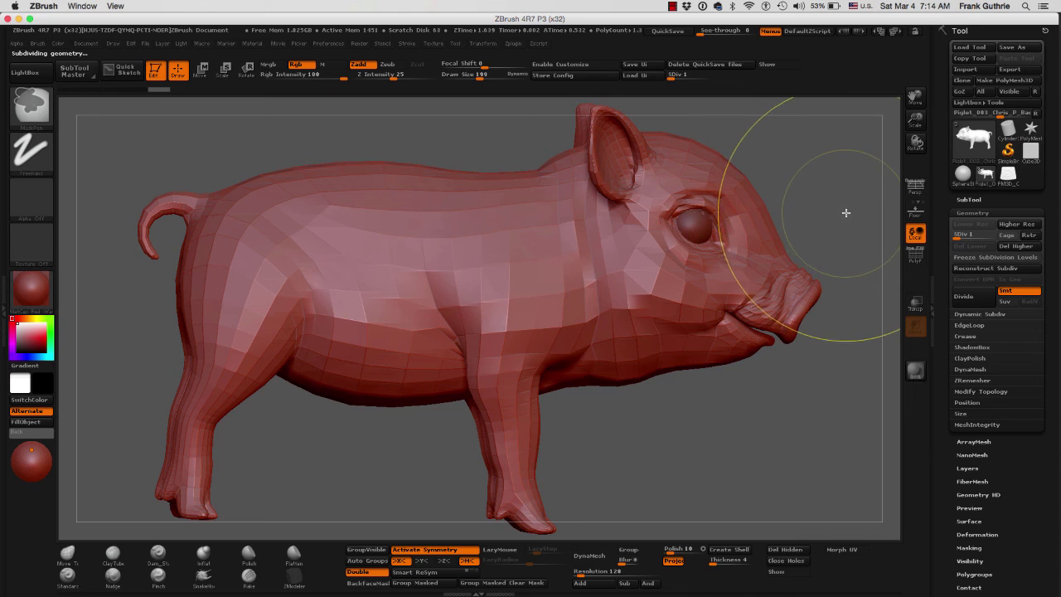
- Push the piglet's snout back toward the face with the Move Topological brush, and raise the mesh to SDiv 5
key(b)
key(m)
key(t)
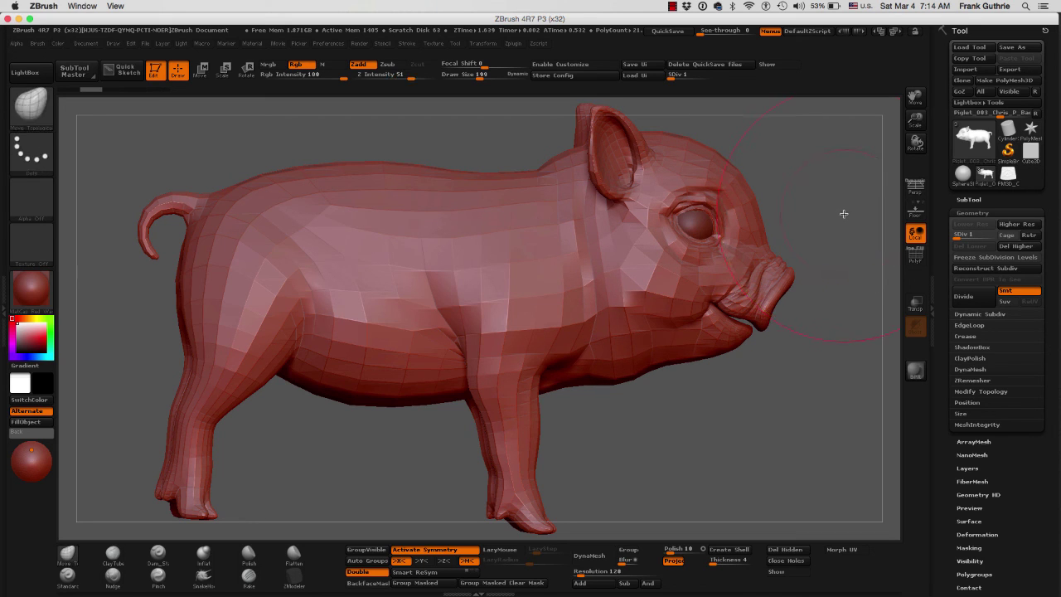
key(d)
key(d)
key(d)
key(d)
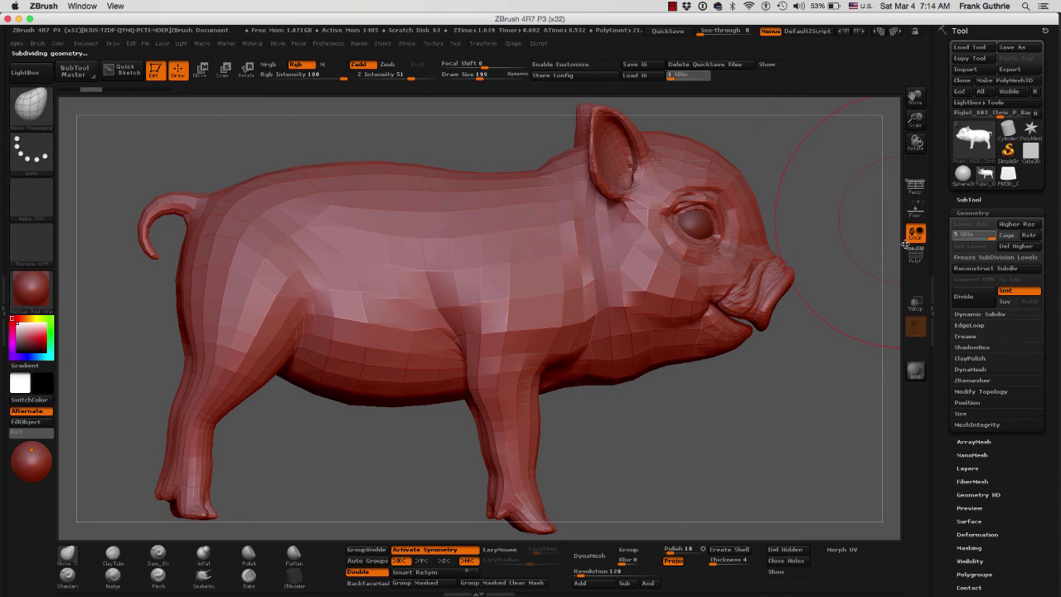